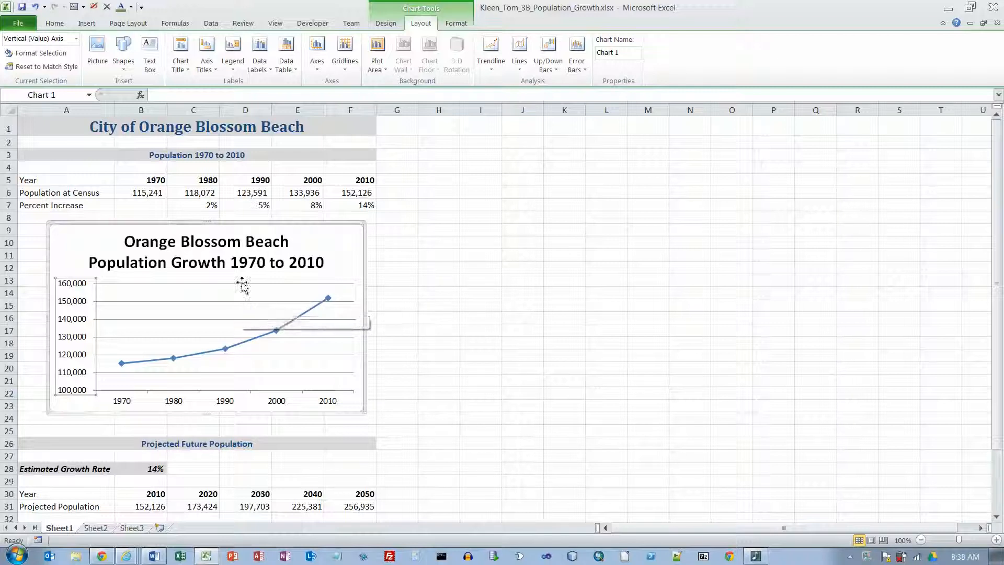
Fill the population chart's chart area with the picture e03B_Beach.JPG from the Excel_CH03 folder
left_click(286, 227)
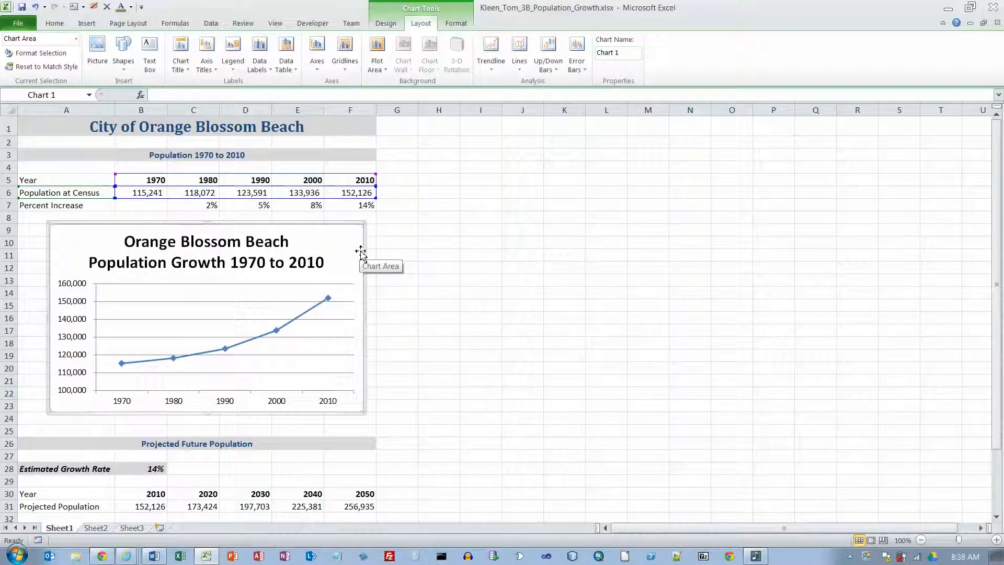
left_click(455, 24)
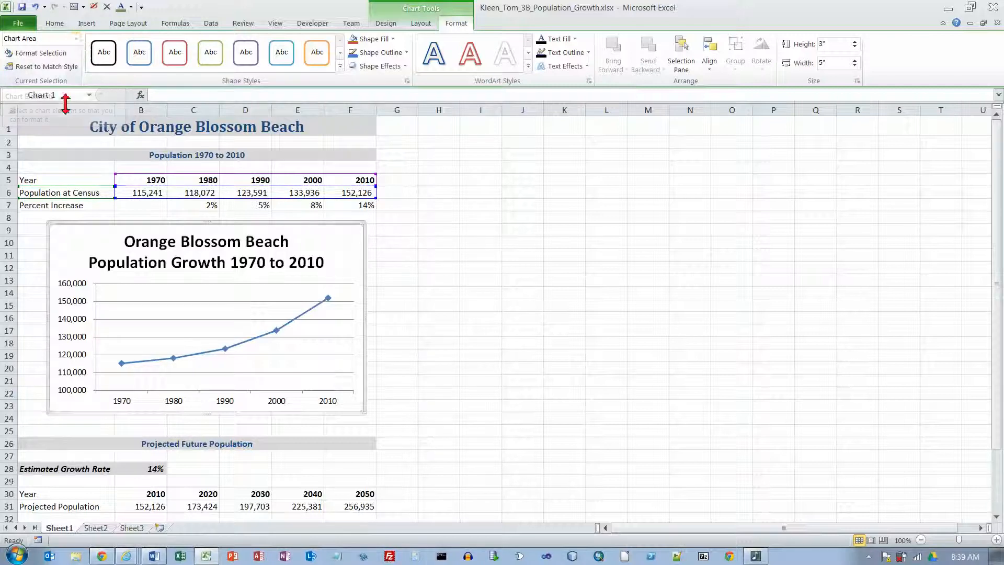
left_click(76, 38)
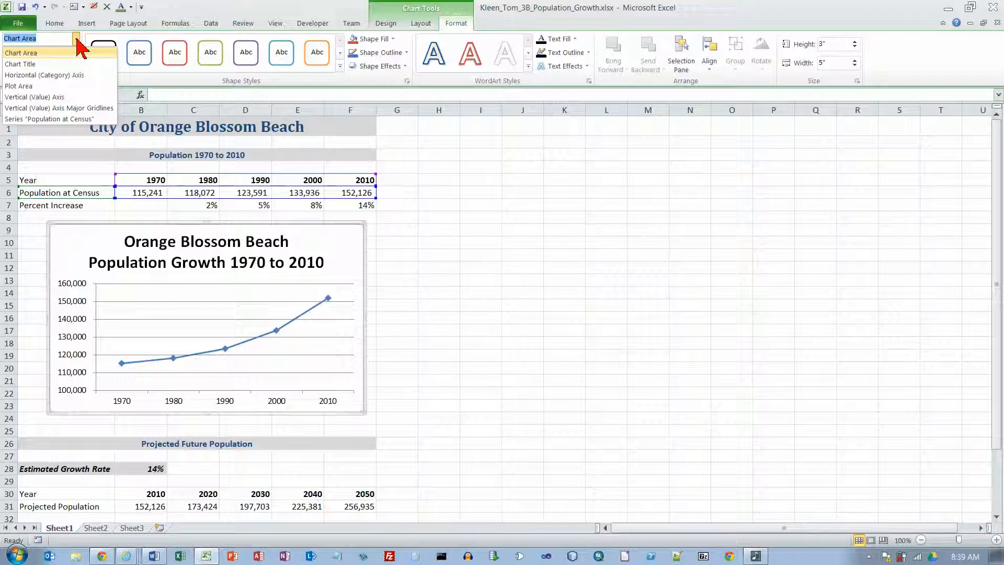
left_click(67, 52)
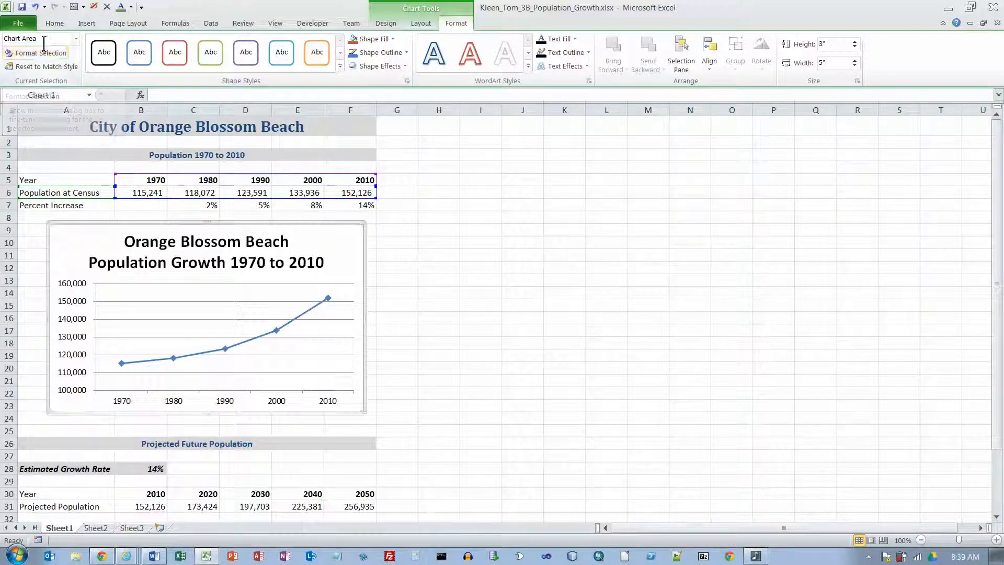
left_click(43, 53)
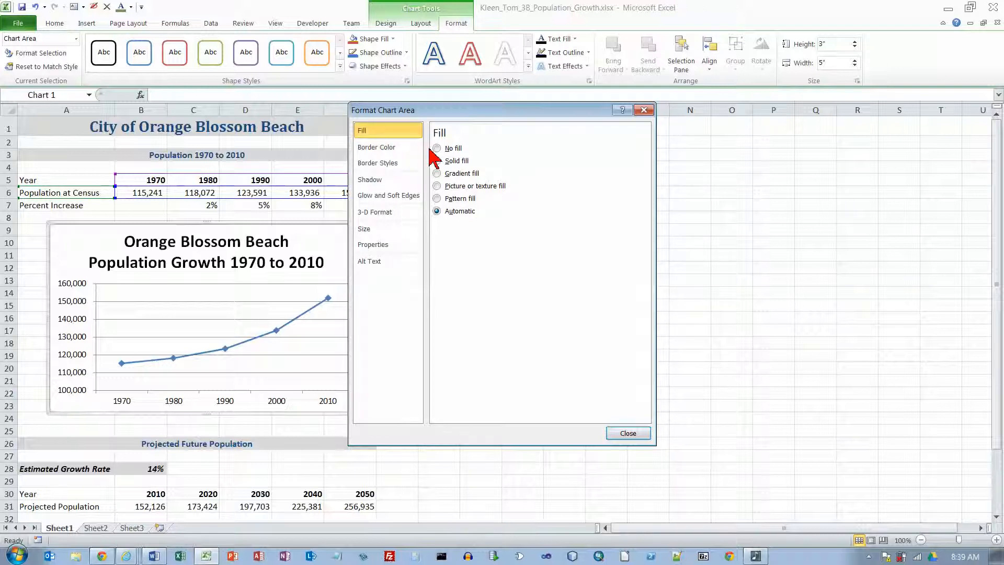
left_click(436, 186)
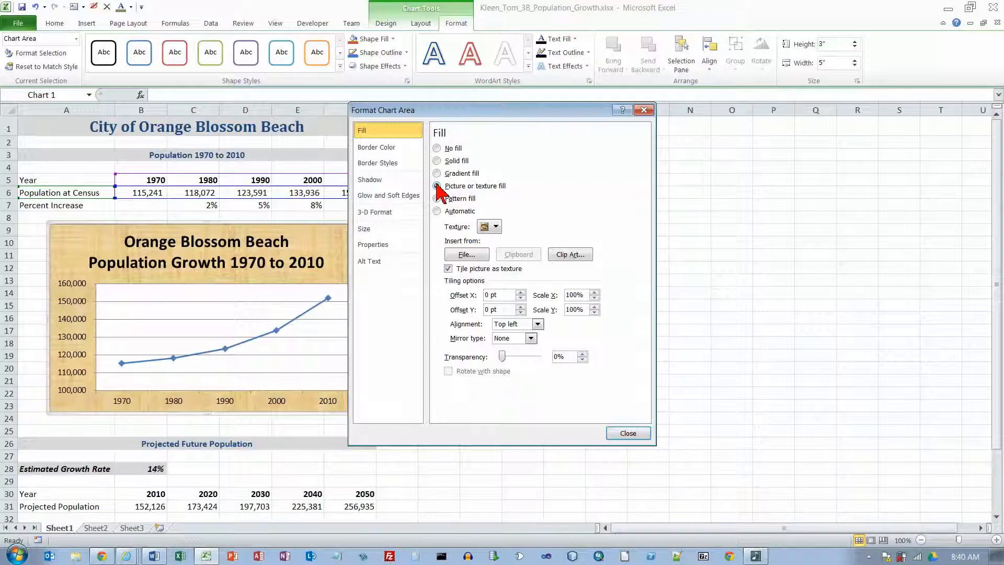
left_click(469, 254)
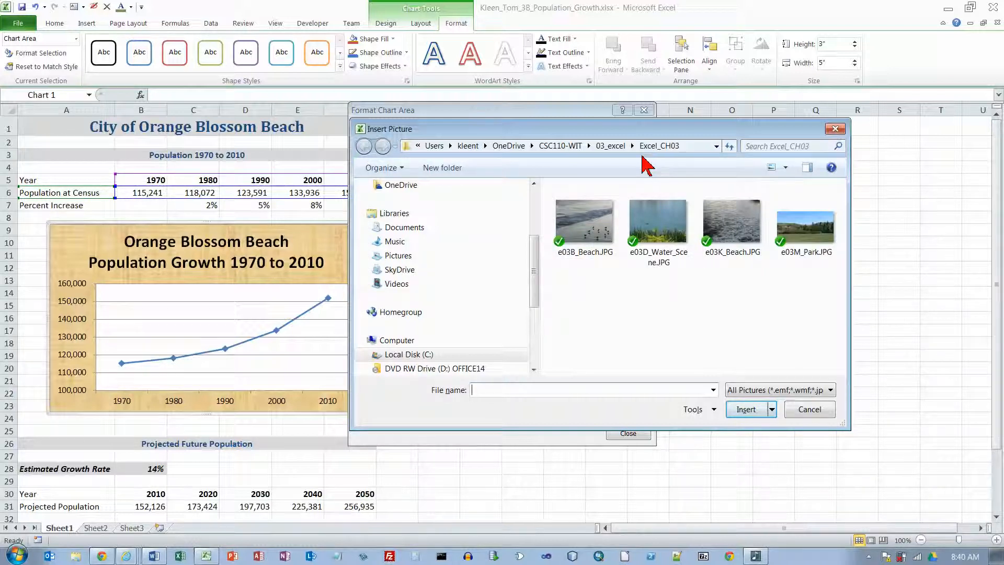
left_click(586, 225)
left_click(754, 410)
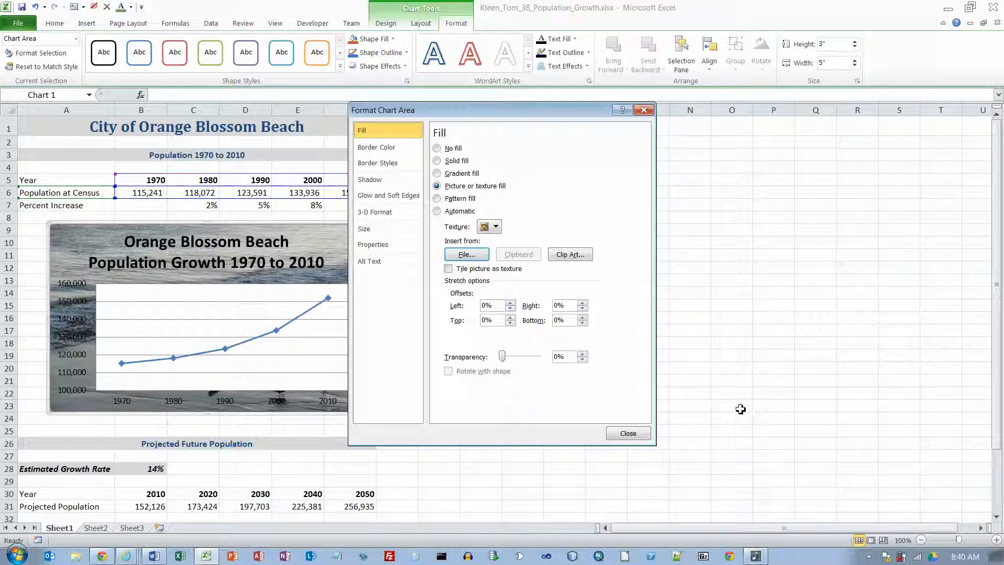
Give the chart area border a solid line in the dark blue theme color
left_click(380, 149)
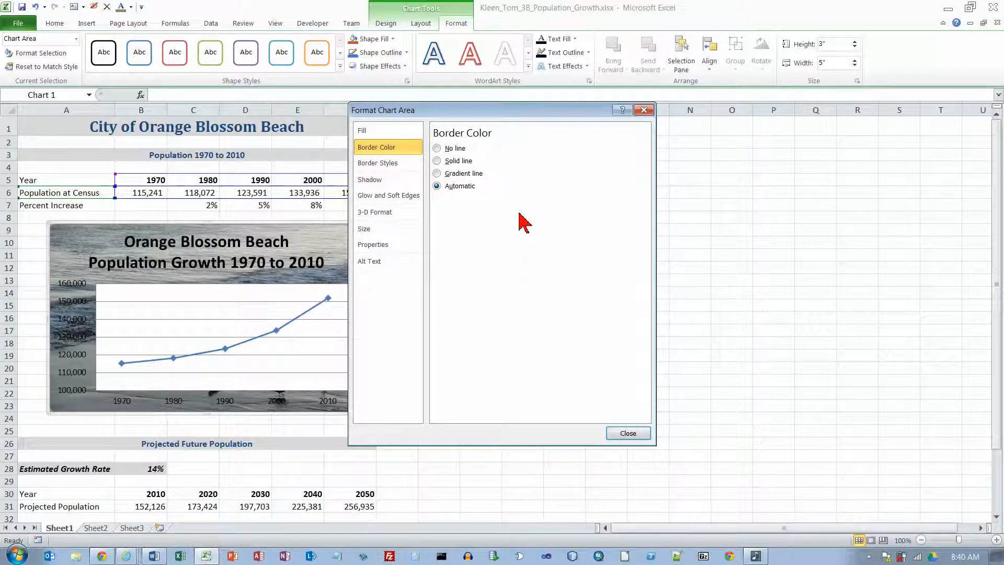
left_click(437, 160)
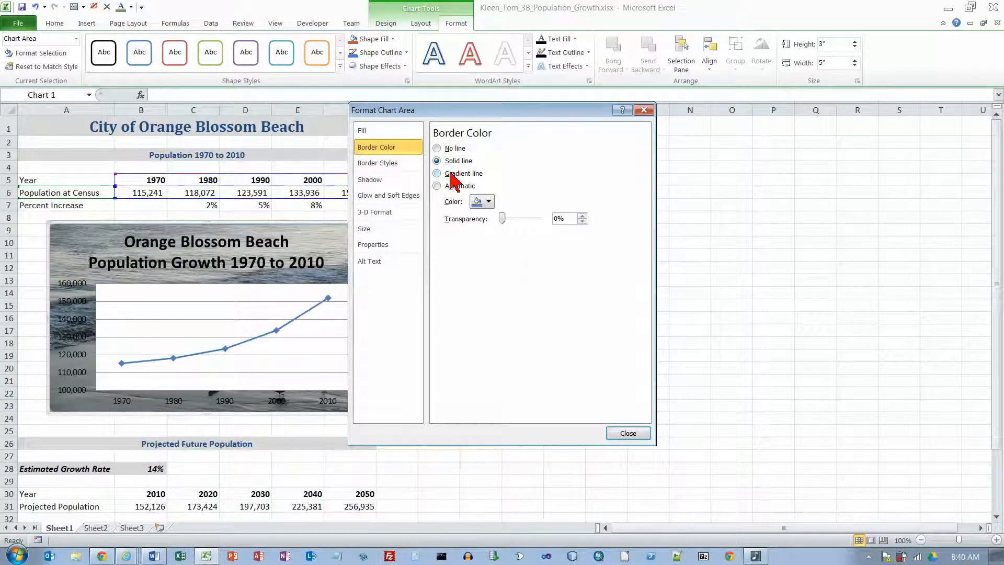
left_click(489, 202)
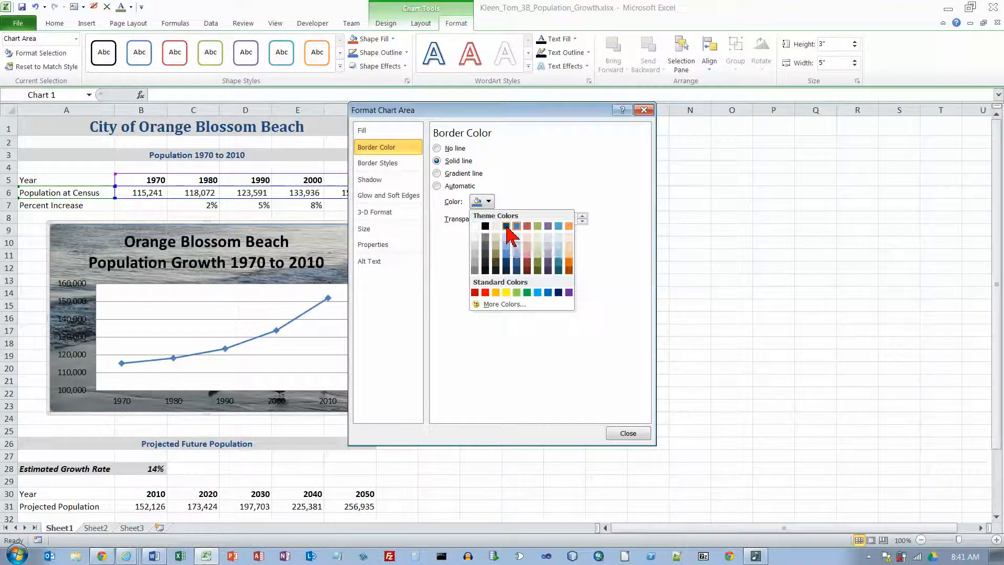
left_click(507, 227)
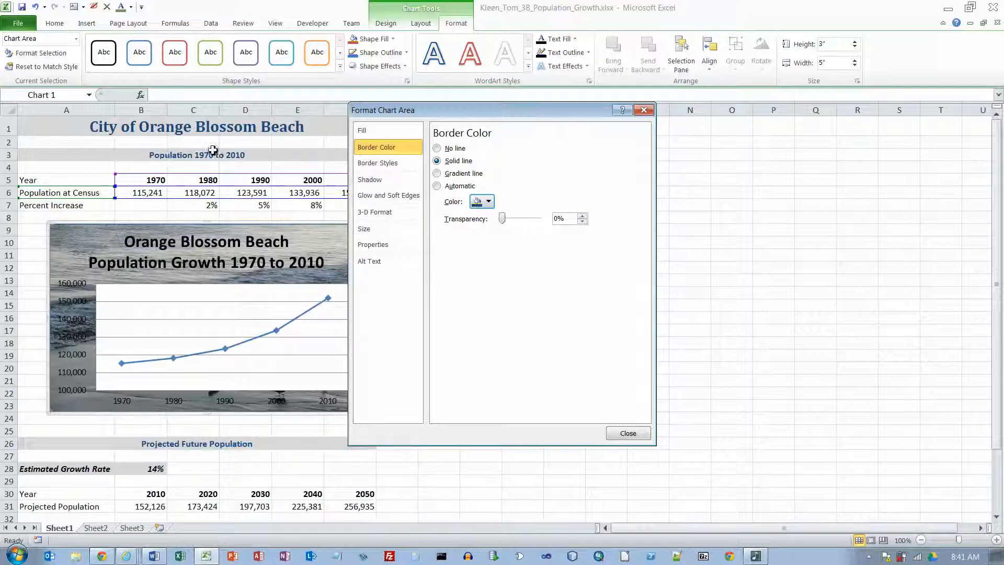
left_click(489, 202)
left_click(506, 225)
Set the chart area border width to 4 pt with rounded corners, and close the formatting dialog
left_click(377, 164)
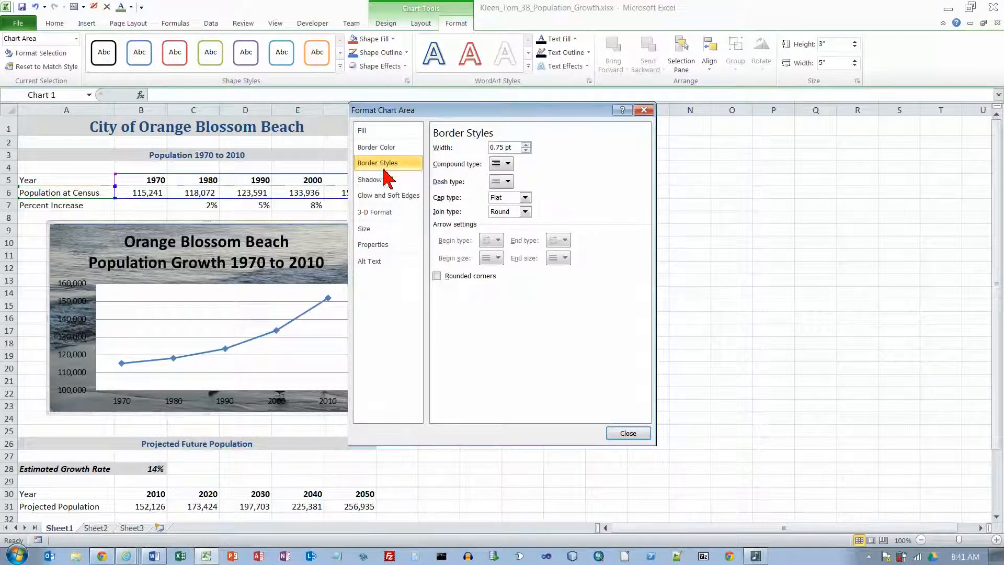
left_click(526, 145)
left_click(526, 145)
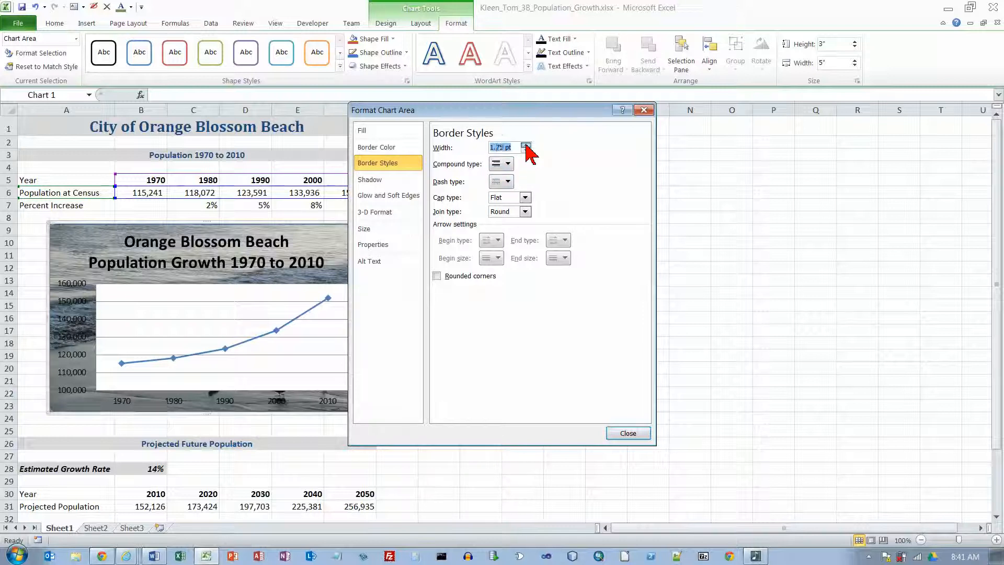
left_click(526, 145)
left_click(526, 144)
left_click(526, 146)
left_click(525, 146)
left_click(525, 145)
left_click(526, 144)
left_click(526, 145)
left_click(526, 145)
left_click(526, 145)
left_click(527, 144)
left_click(526, 145)
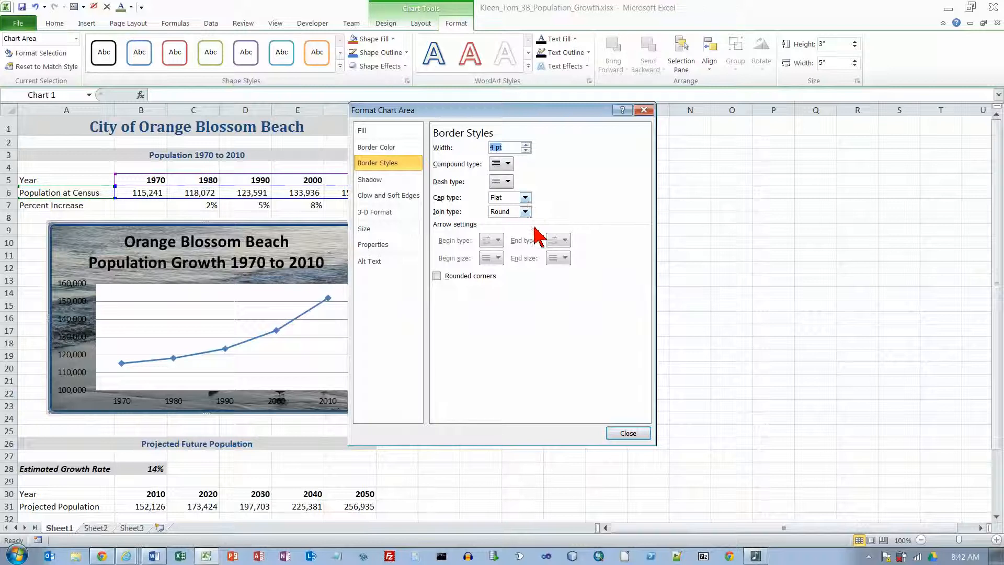
left_click(438, 276)
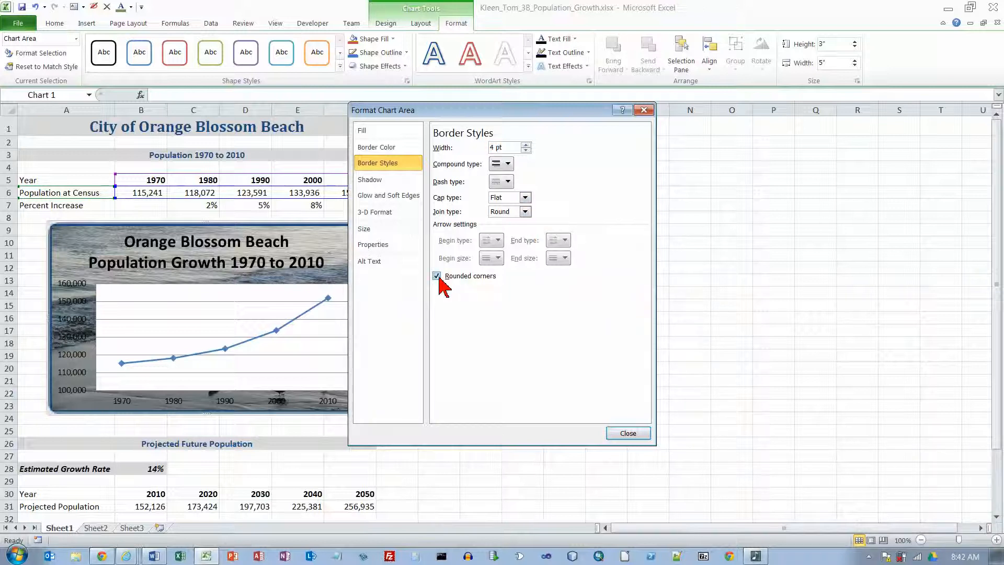
left_click(628, 433)
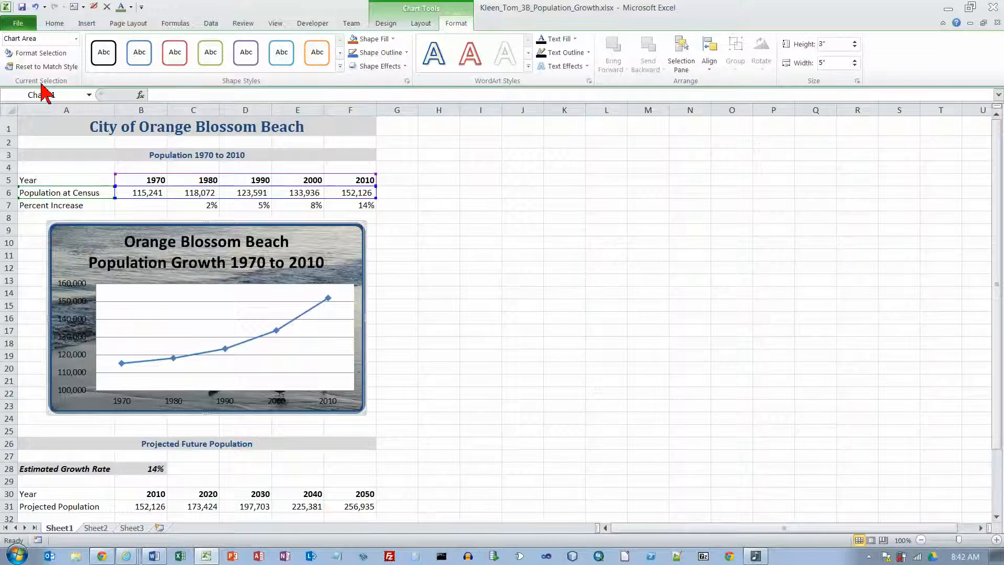
Set the chart's plot area to no fill so the background picture shows through
left_click(76, 39)
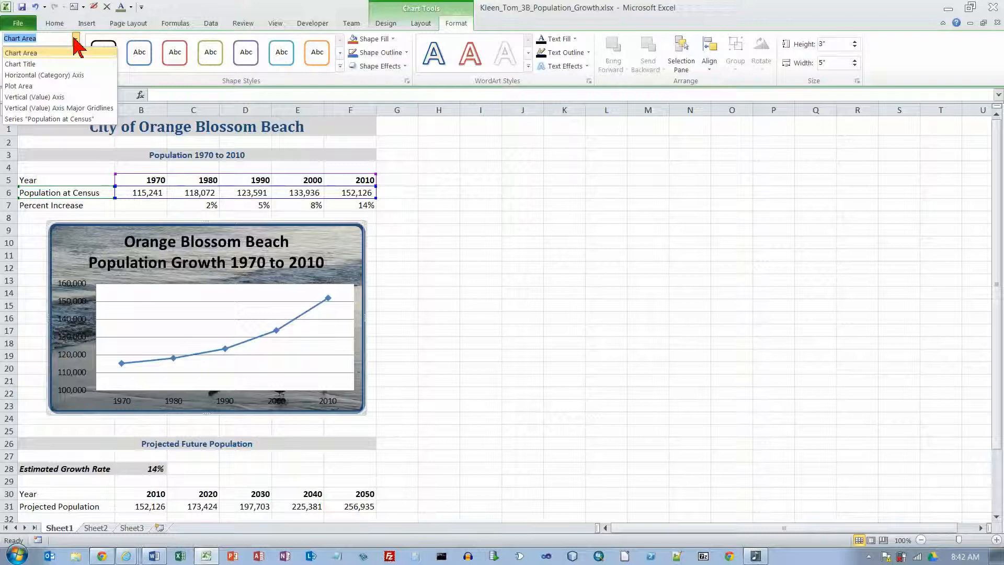
left_click(37, 87)
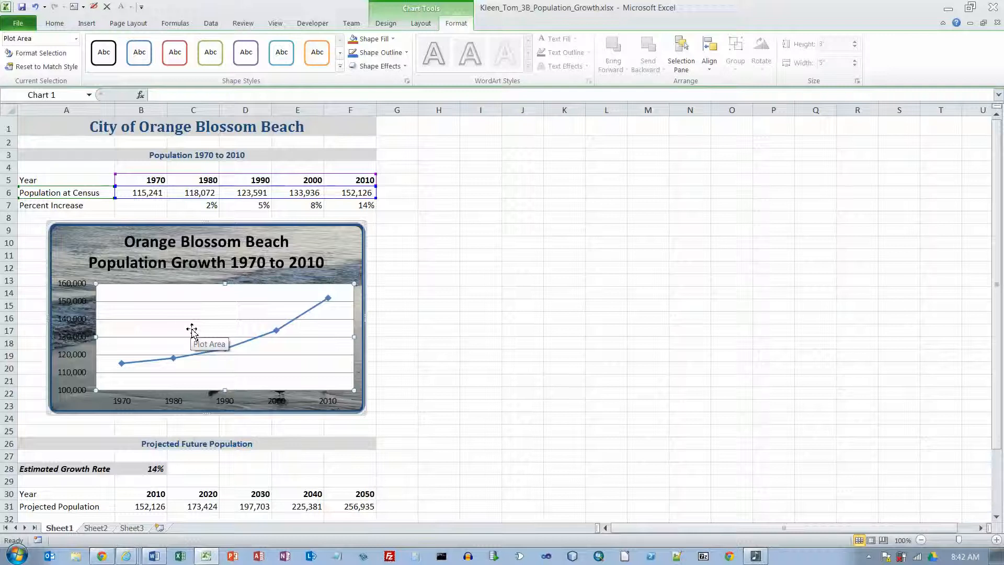
left_click(40, 54)
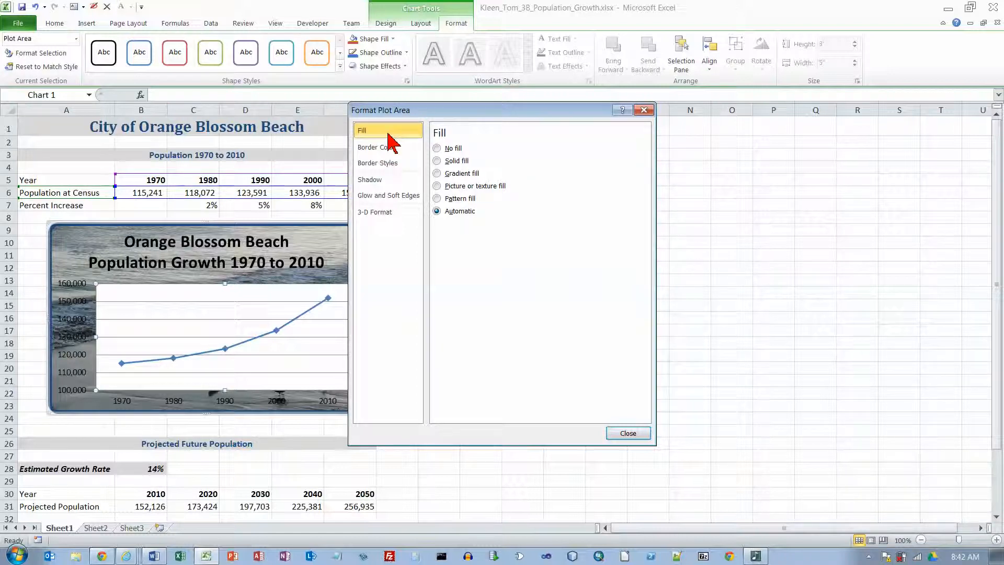
left_click(437, 148)
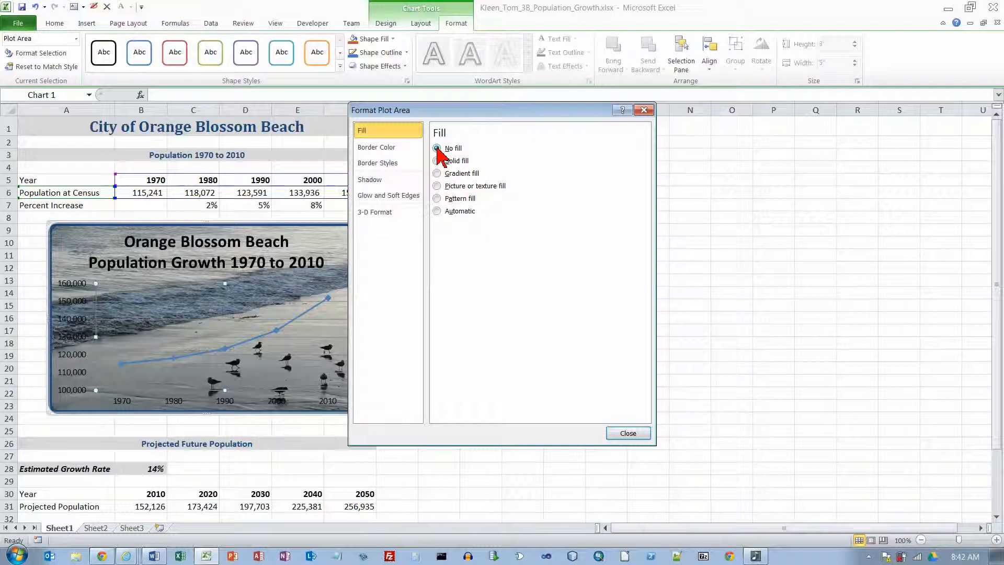
left_click(628, 433)
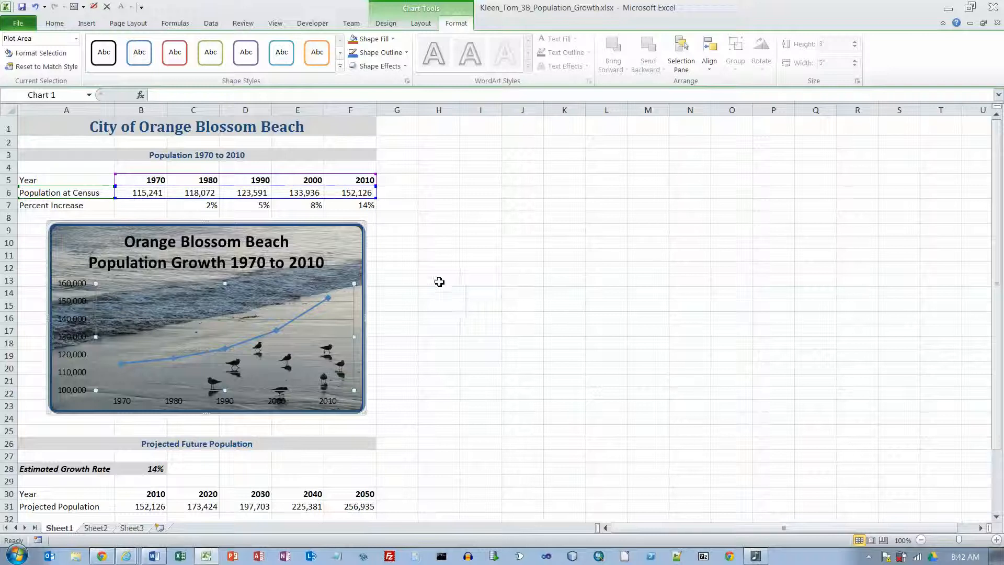
Format the chart's vertical value axis with a solid white line
left_click(76, 39)
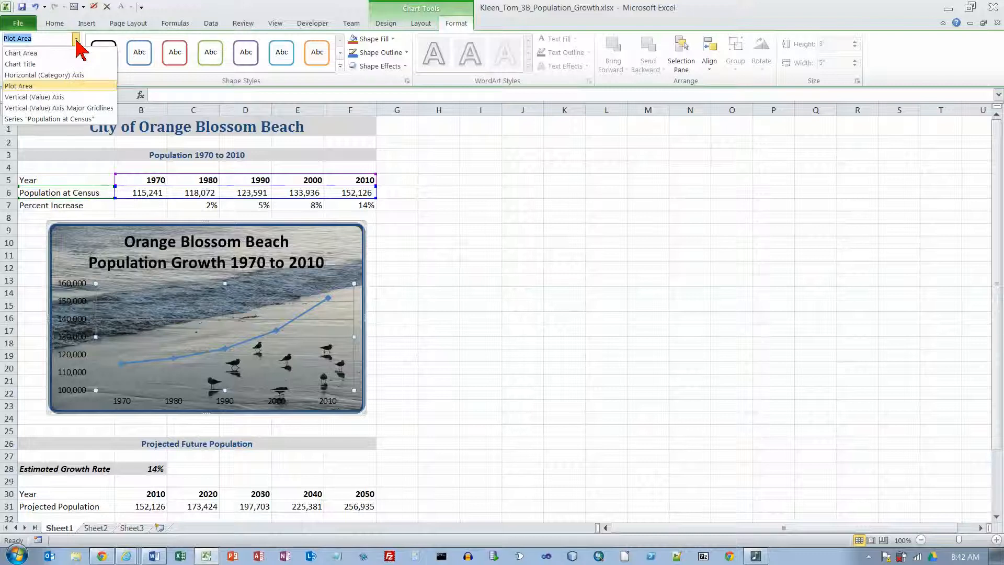
left_click(60, 97)
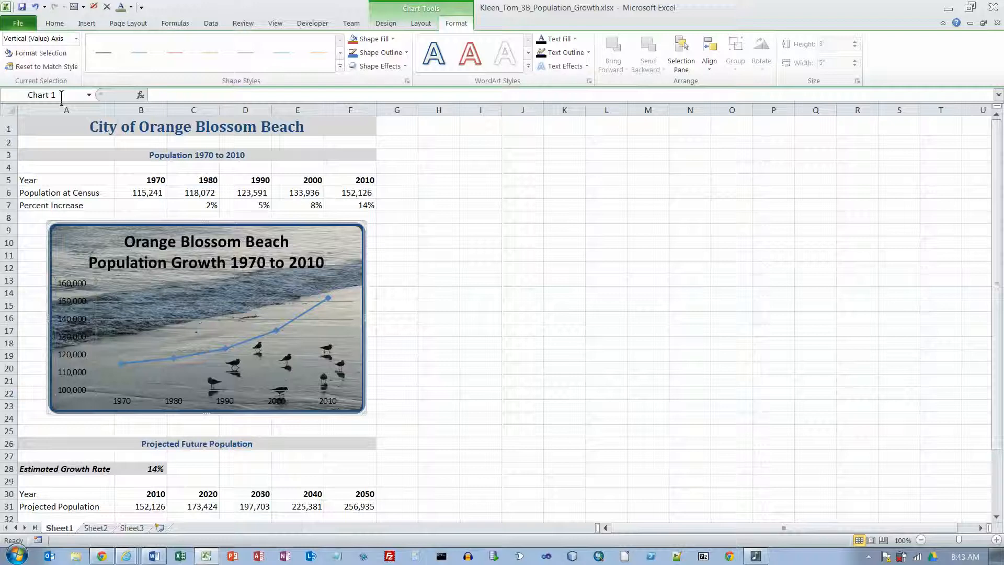
left_click(42, 53)
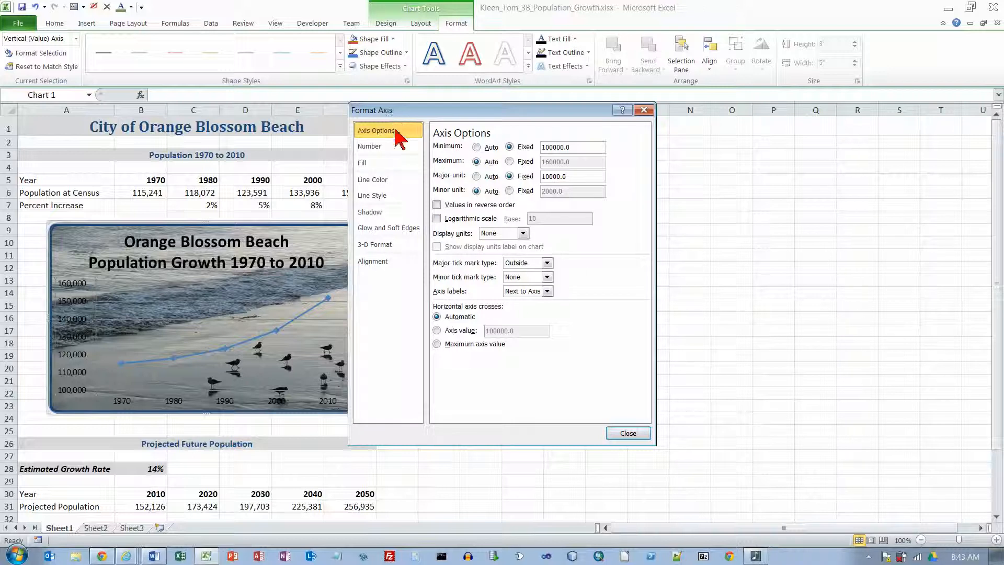
left_click(390, 187)
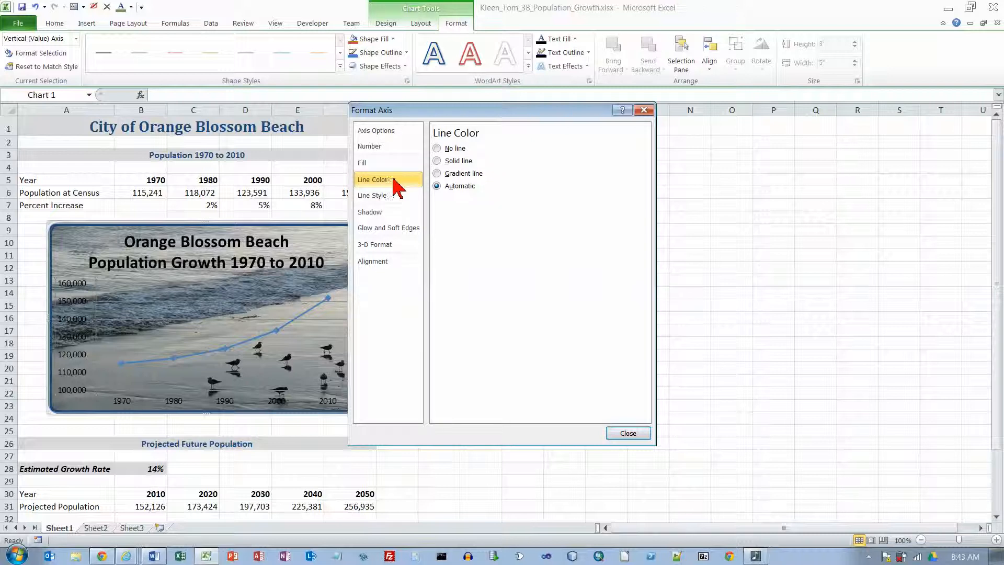
left_click(438, 161)
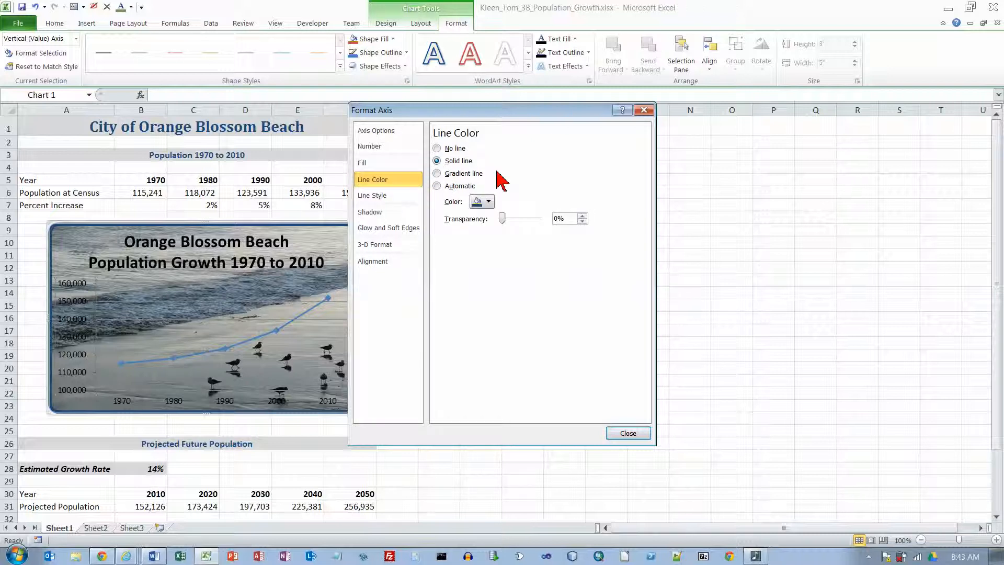
left_click(489, 201)
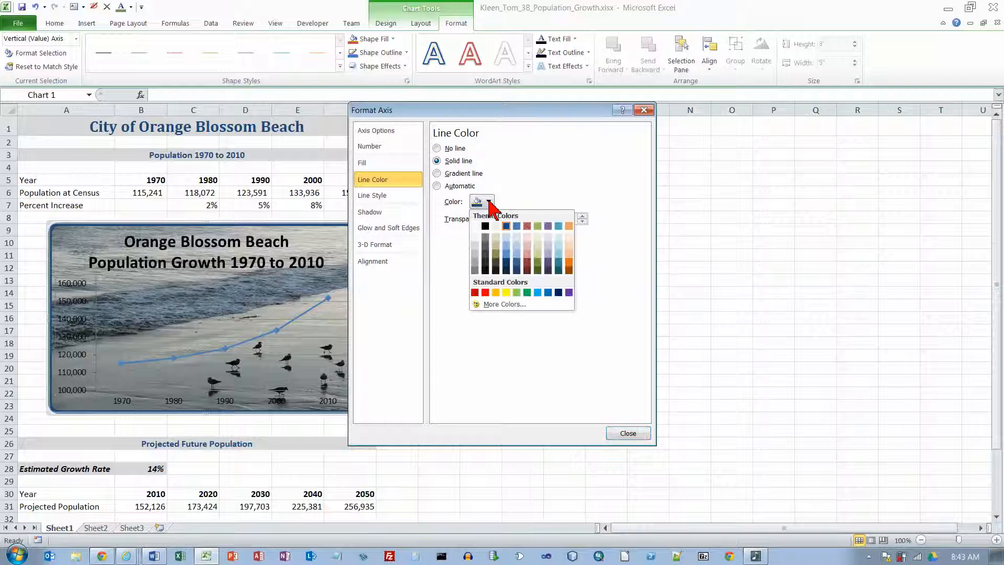
left_click(474, 227)
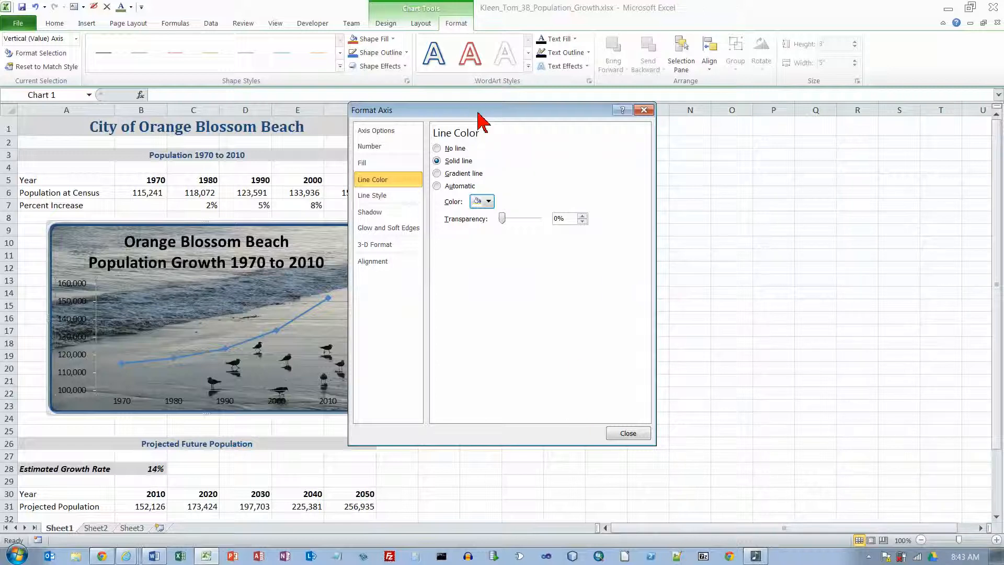
left_click_drag(480, 120, 618, 133)
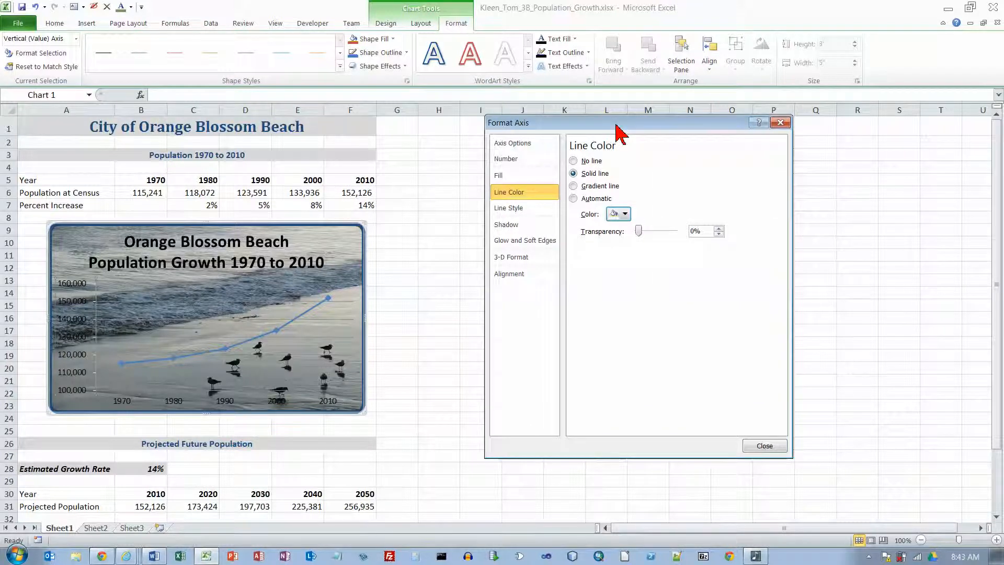
left_click(763, 447)
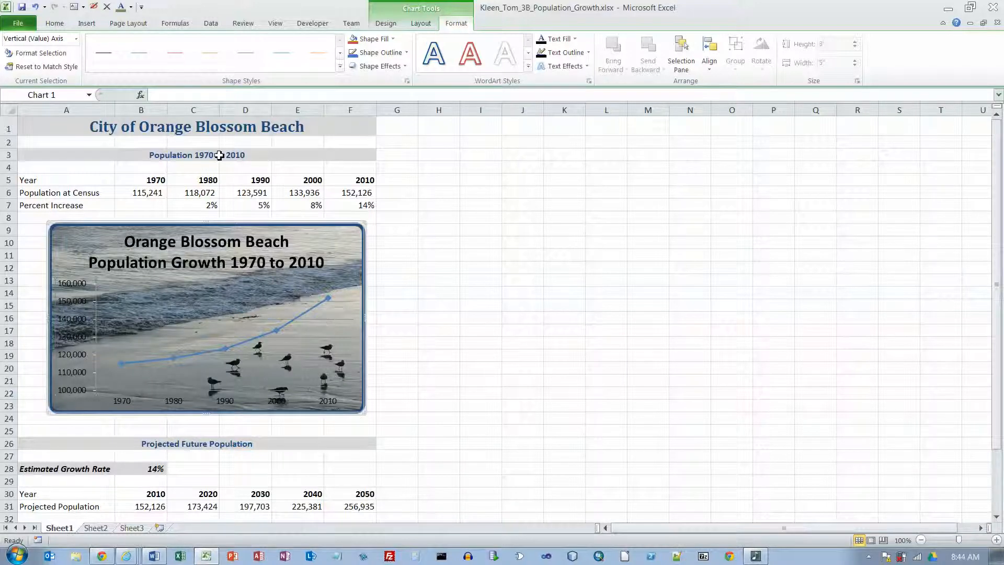
Format the vertical value axis major gridlines with a solid white line
left_click(76, 38)
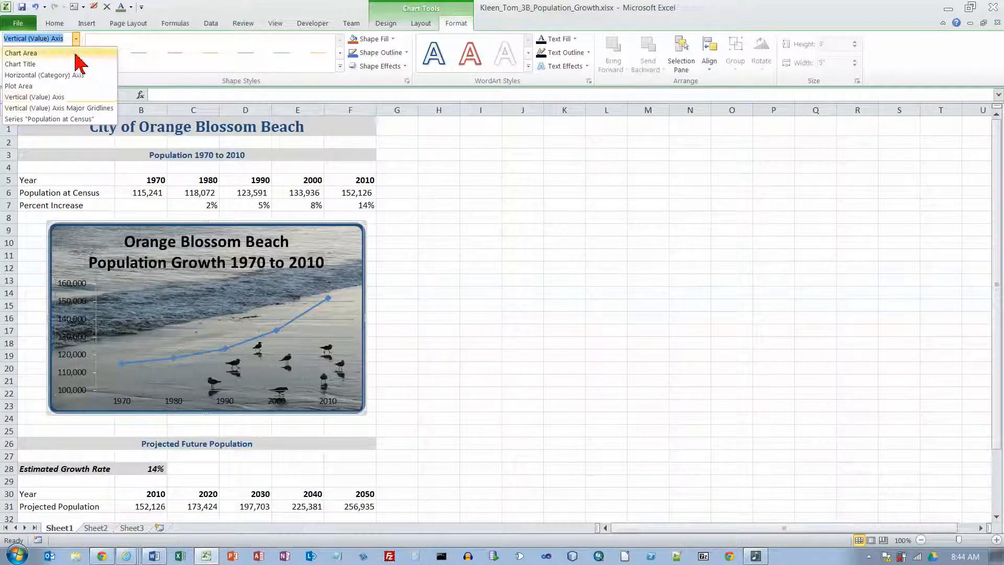
left_click(75, 107)
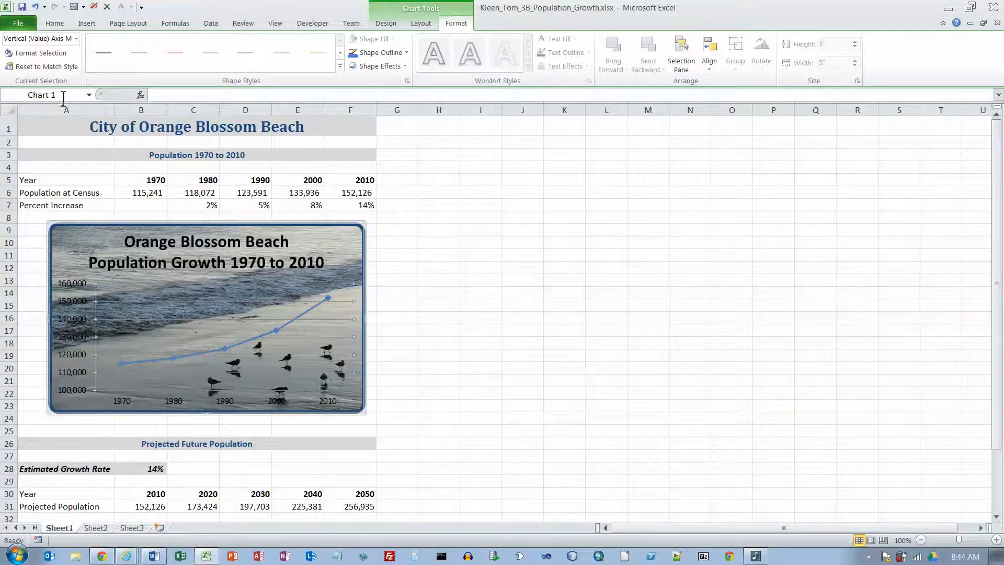
left_click(42, 53)
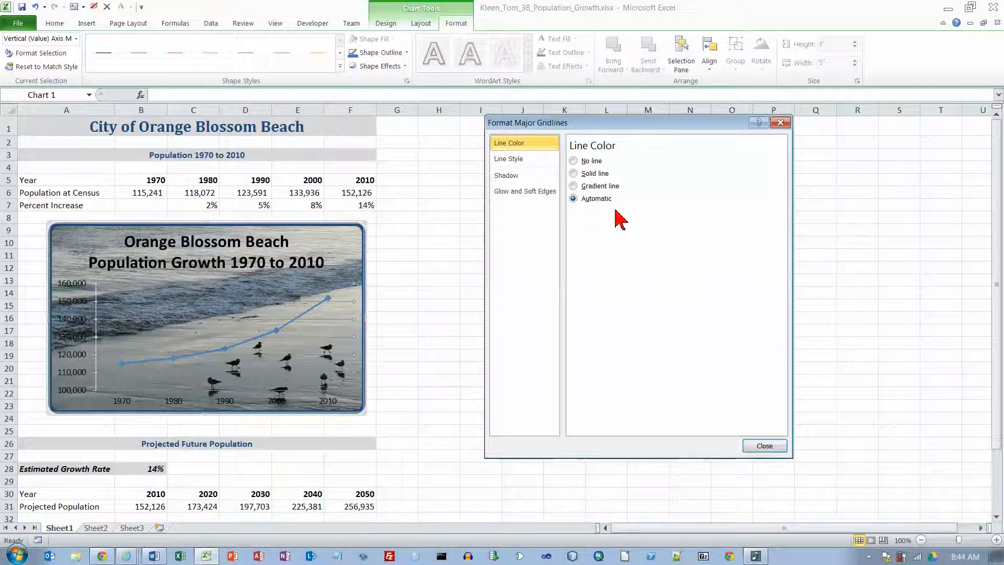
left_click(574, 173)
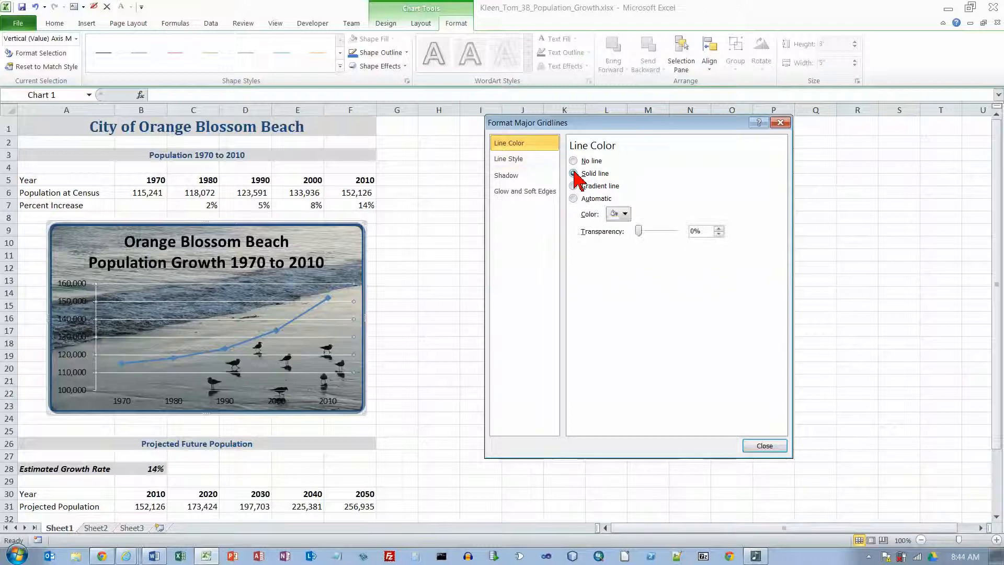
left_click(625, 214)
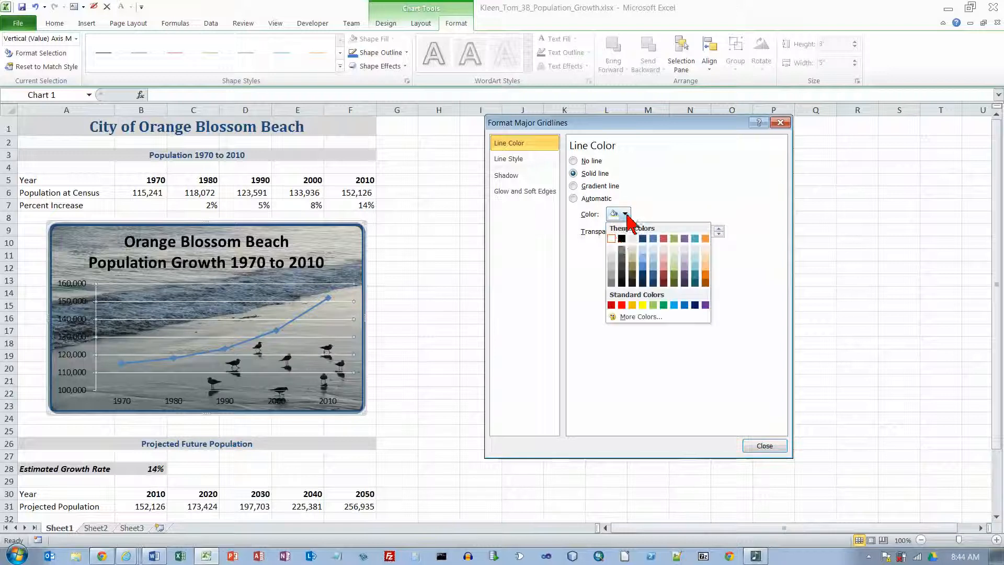
left_click(611, 239)
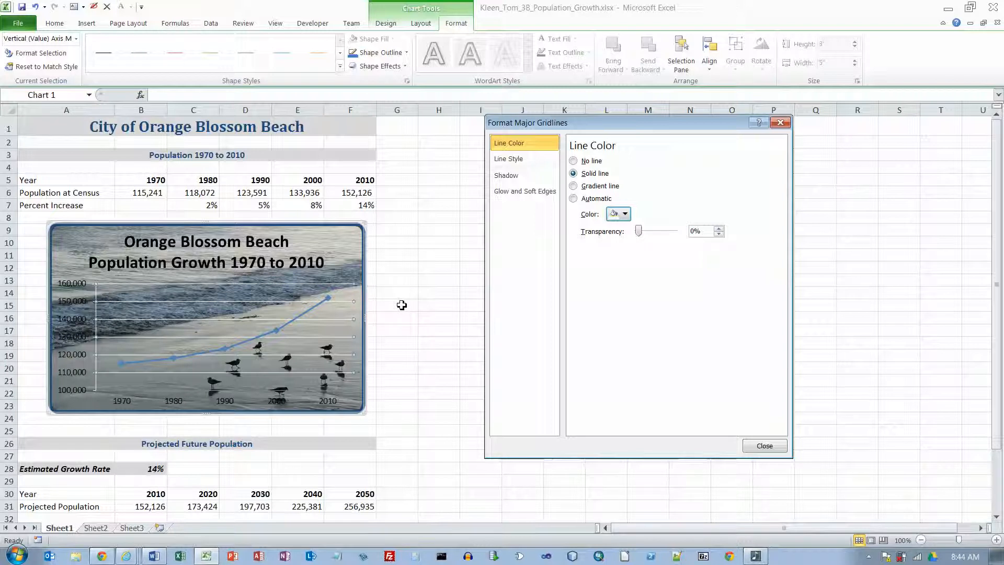
Thicken the vertical axis major gridlines to a width between 1 and 2 pt, and close the formatting dialog
left_click(519, 161)
left_click(662, 157)
left_click(662, 157)
left_click(662, 157)
left_click(662, 158)
left_click(662, 157)
left_click(662, 157)
left_click(662, 163)
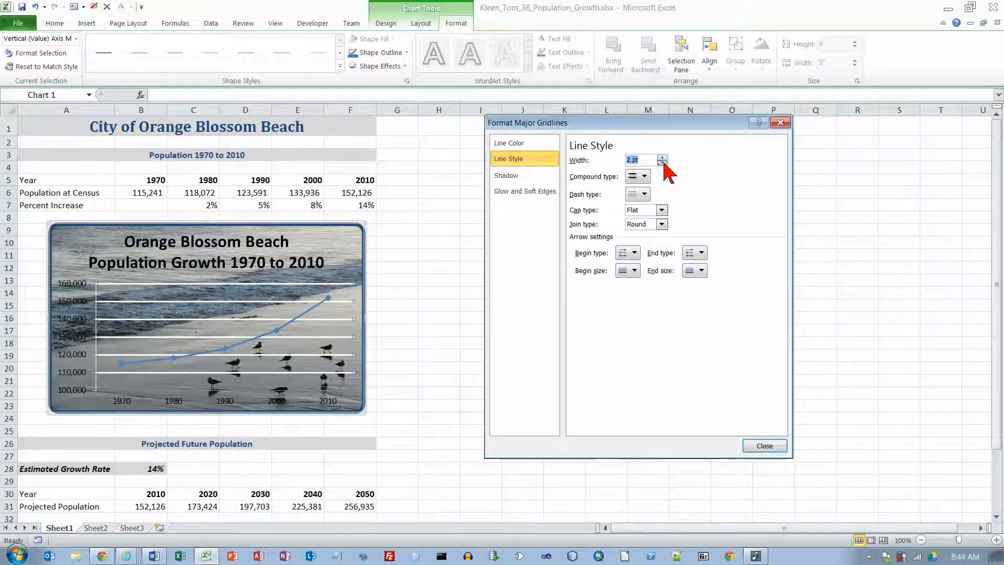
left_click(662, 163)
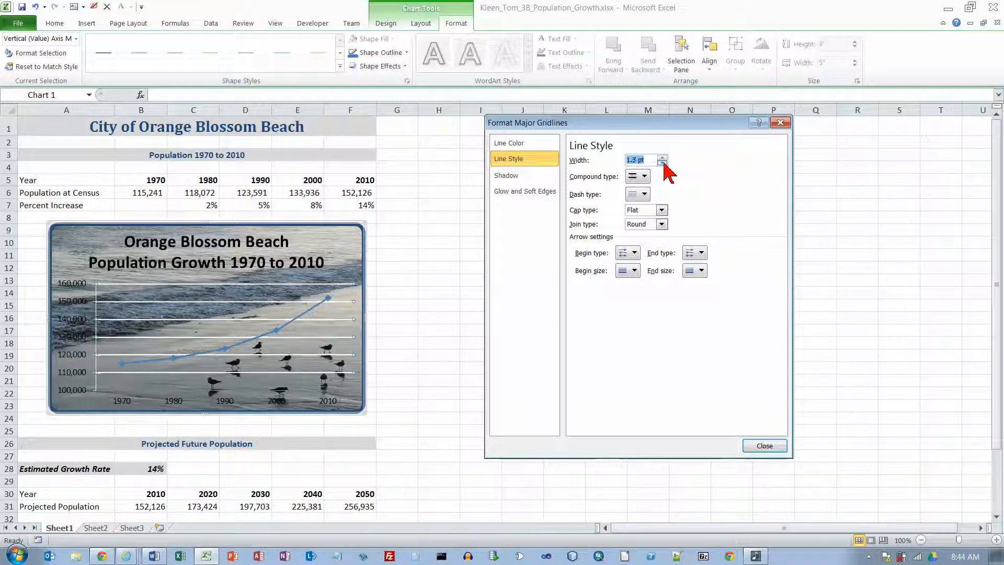
left_click(662, 162)
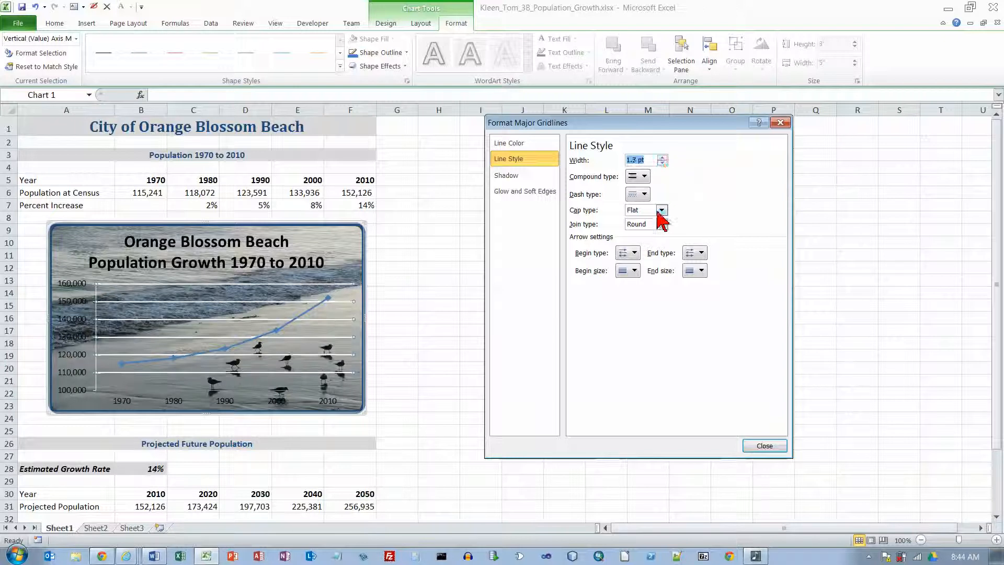
left_click(771, 449)
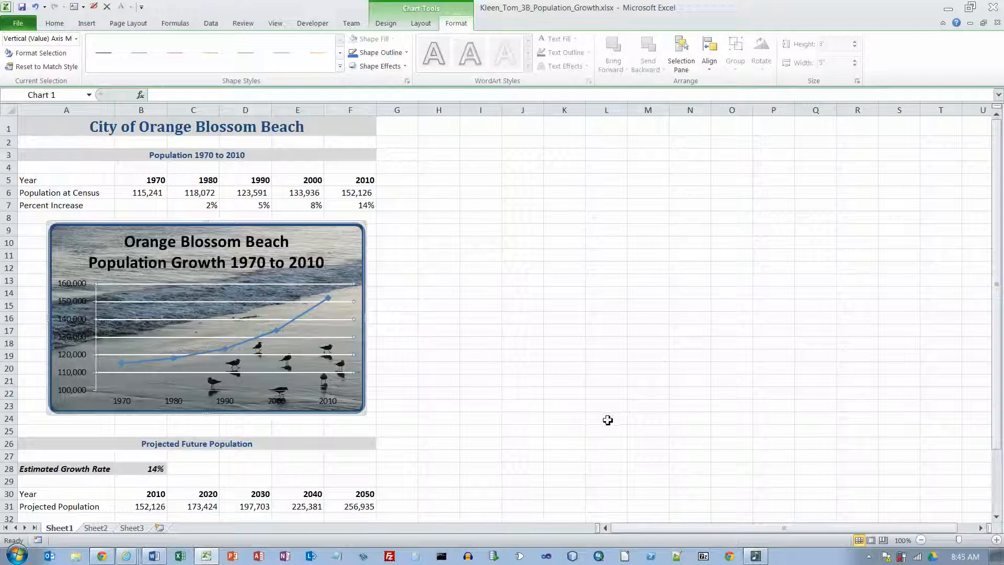
Format the chart's horizontal category axis with a solid white line
left_click(76, 39)
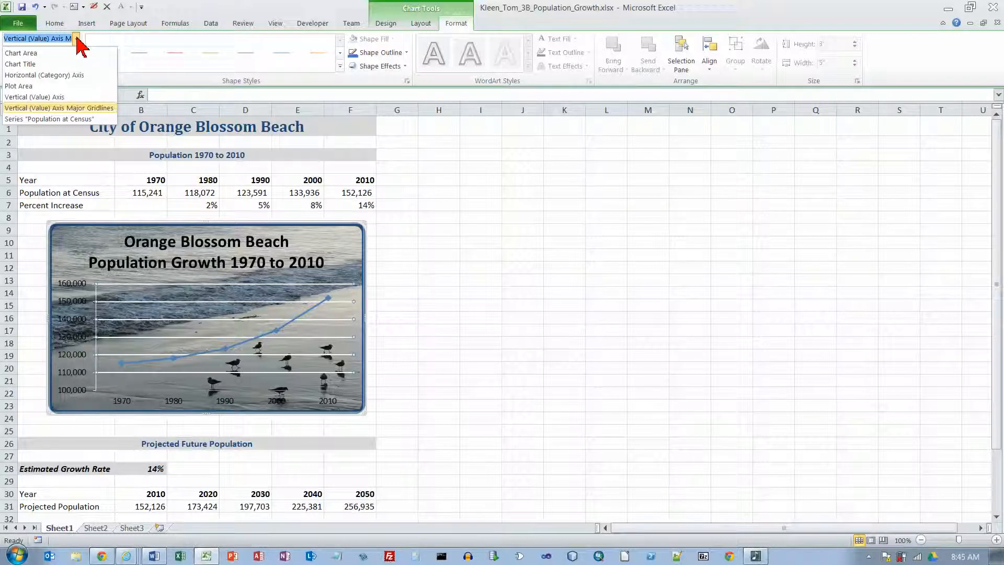
left_click(68, 75)
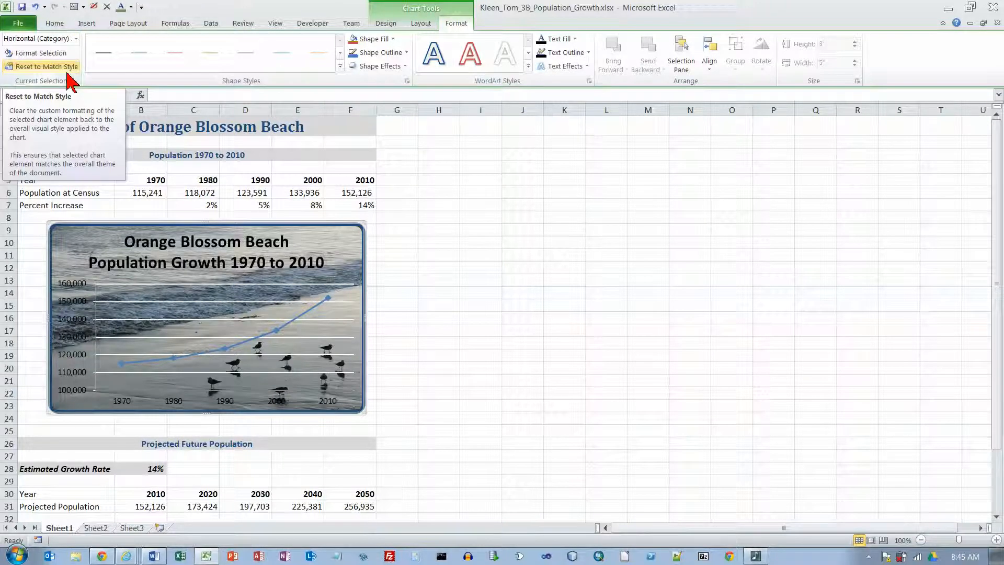
left_click(42, 53)
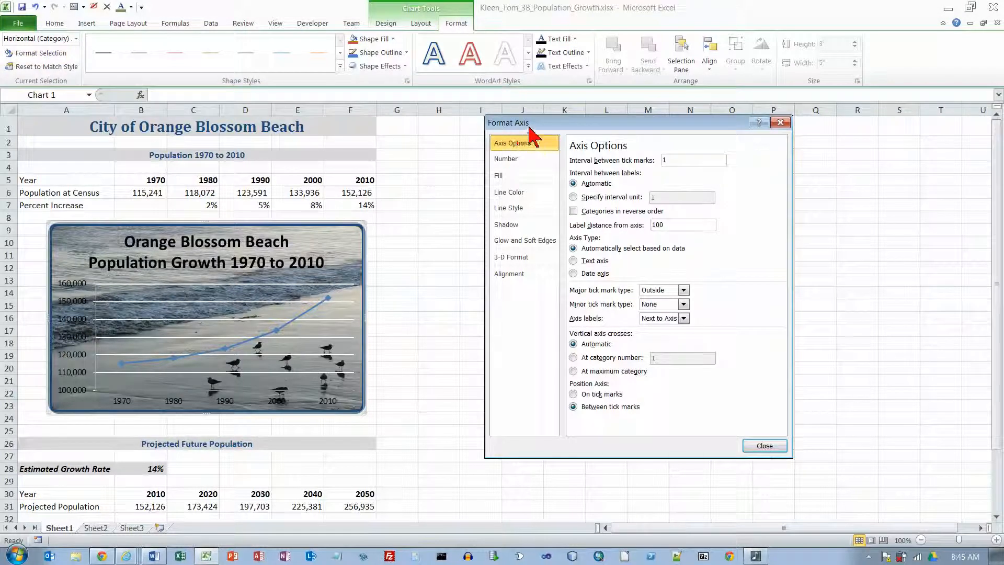
left_click(520, 193)
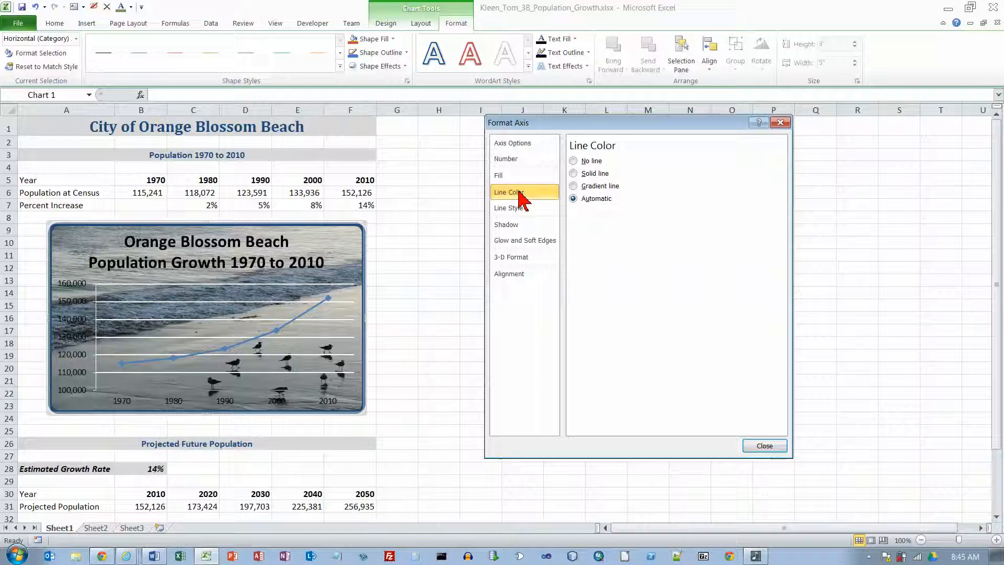
left_click(585, 176)
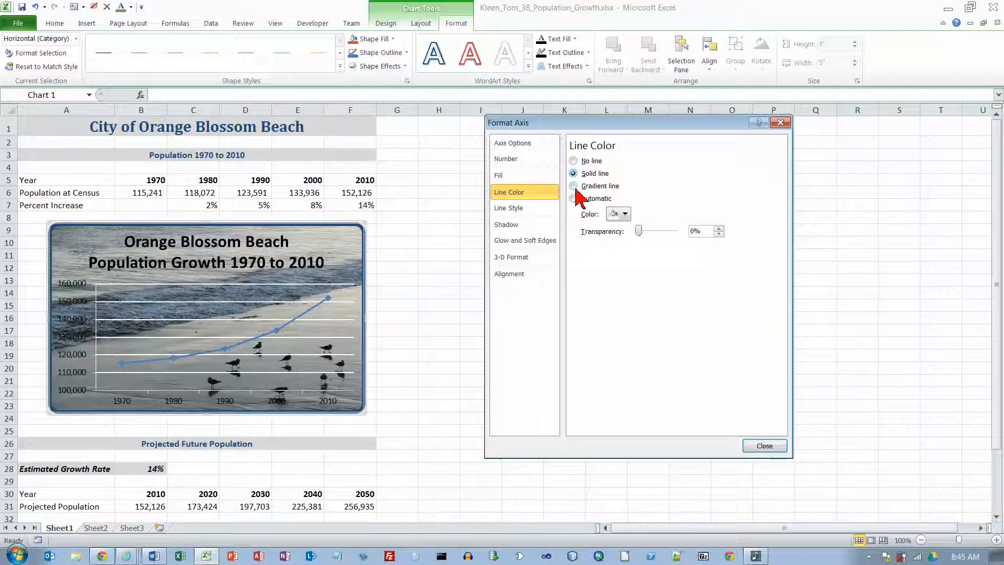
left_click(616, 215)
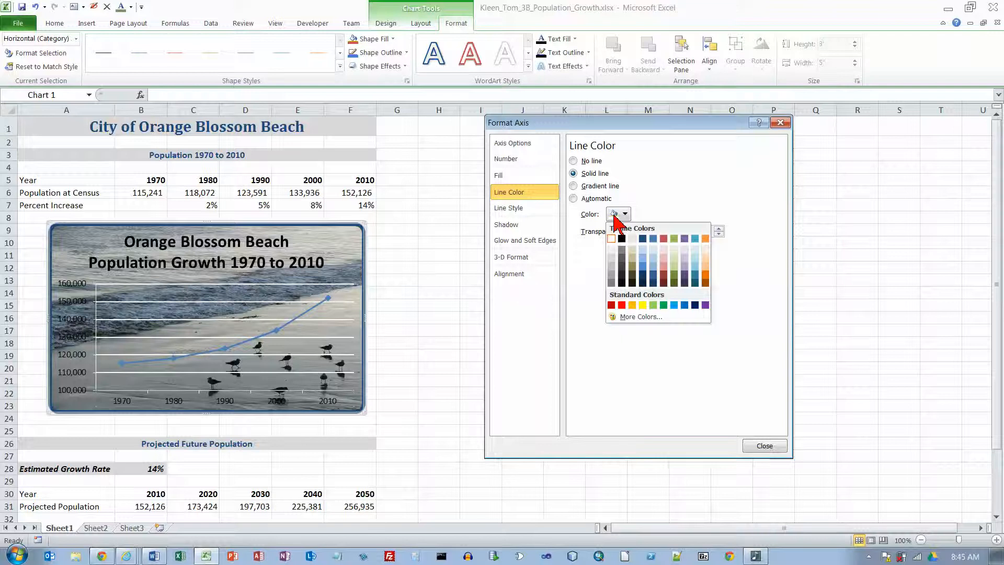
left_click(615, 216)
Set the horizontal category axis line width to 2 pt and close the formatting dialog
left_click(519, 208)
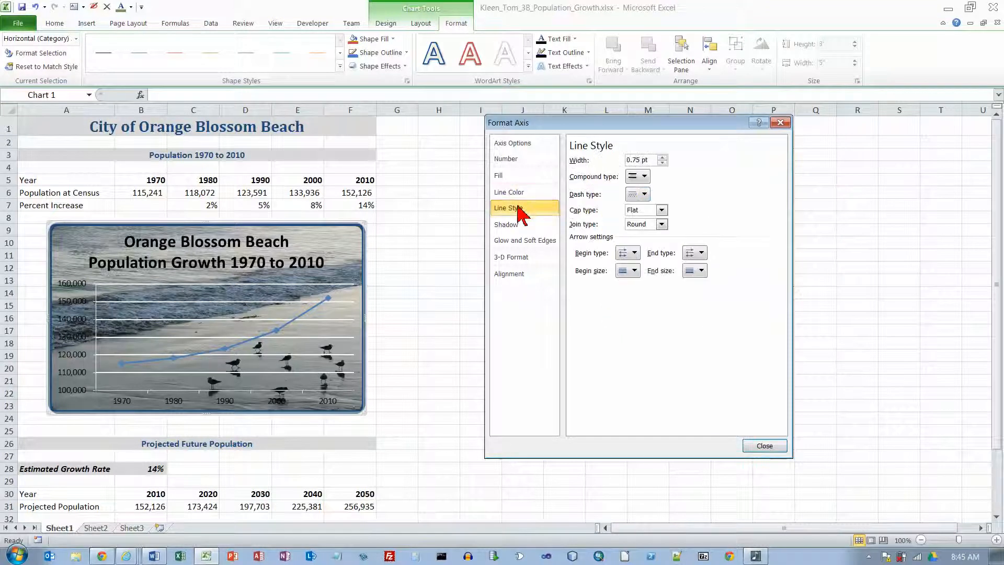
left_click(662, 157)
left_click(662, 158)
left_click(662, 157)
left_click(662, 157)
left_click(662, 157)
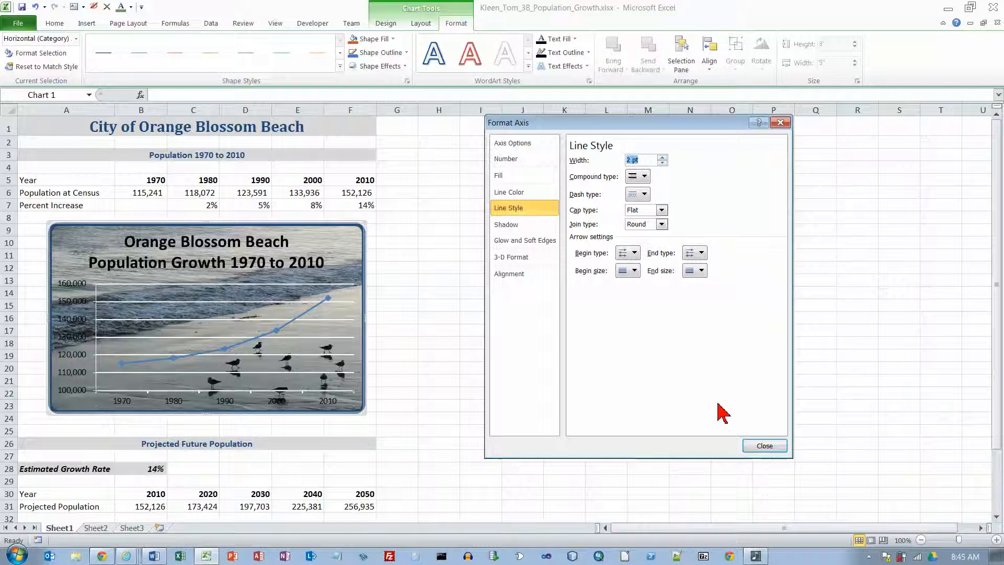
left_click(765, 446)
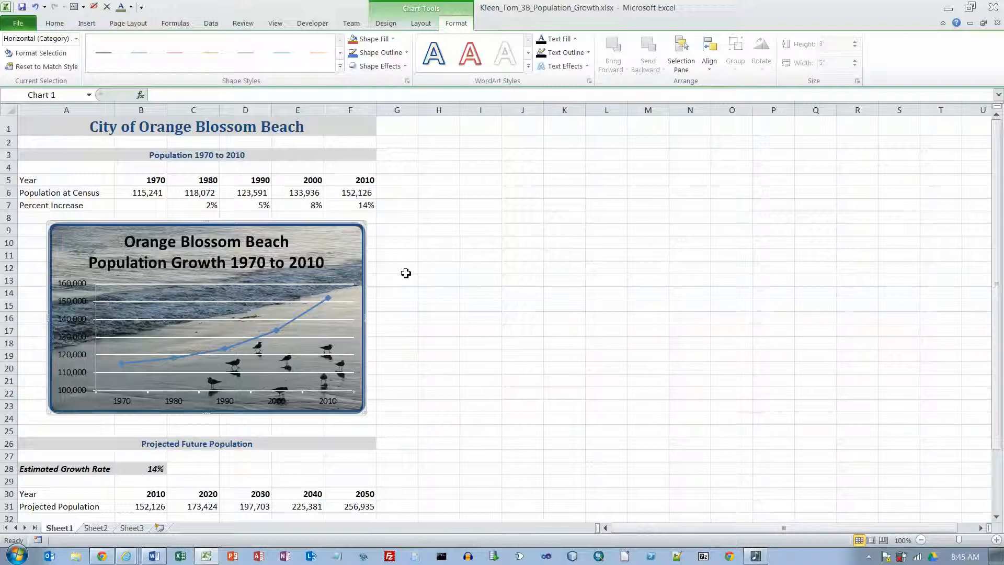
Make the population labels on the chart's vertical axis white and bold
right_click(76, 290)
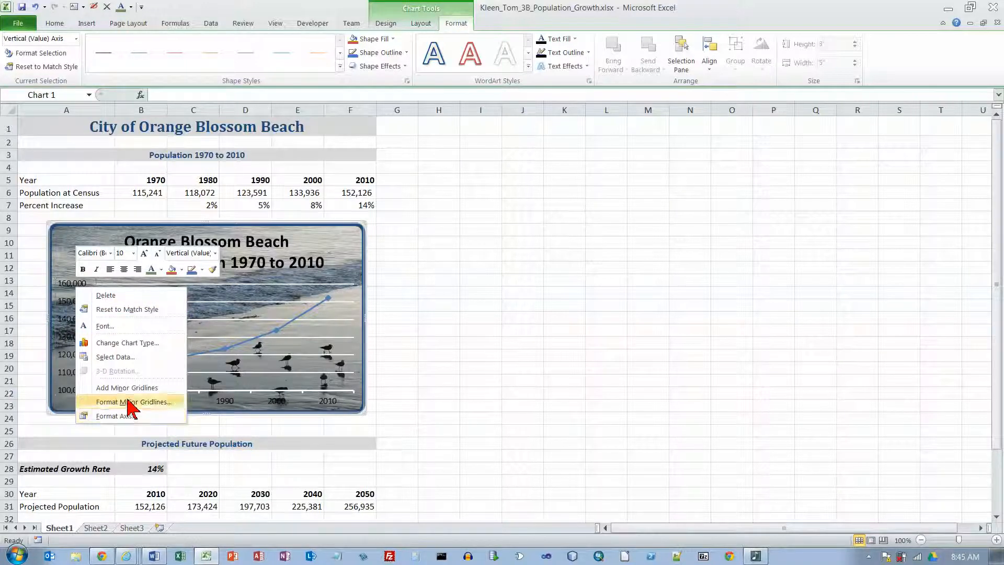
left_click(161, 271)
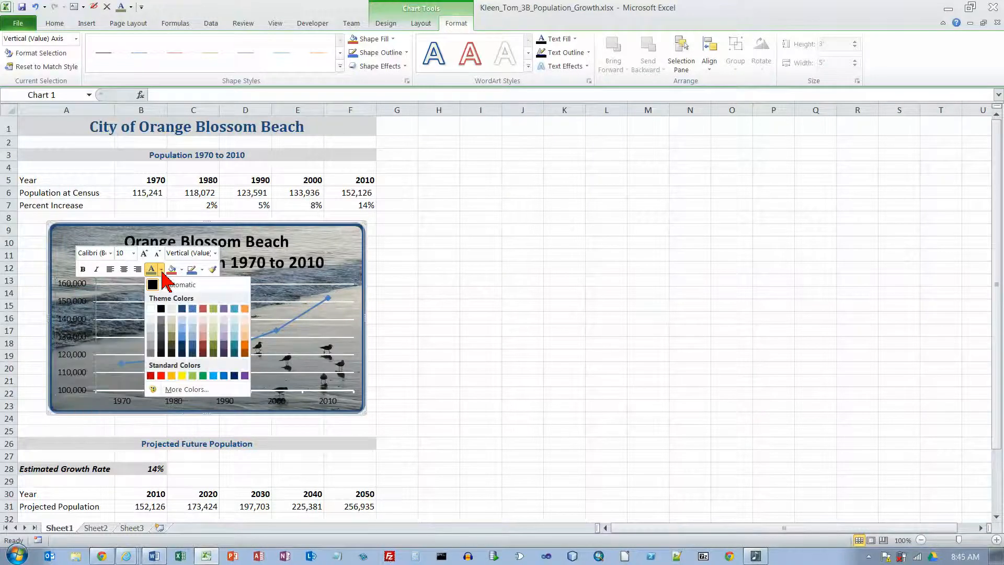
left_click(151, 309)
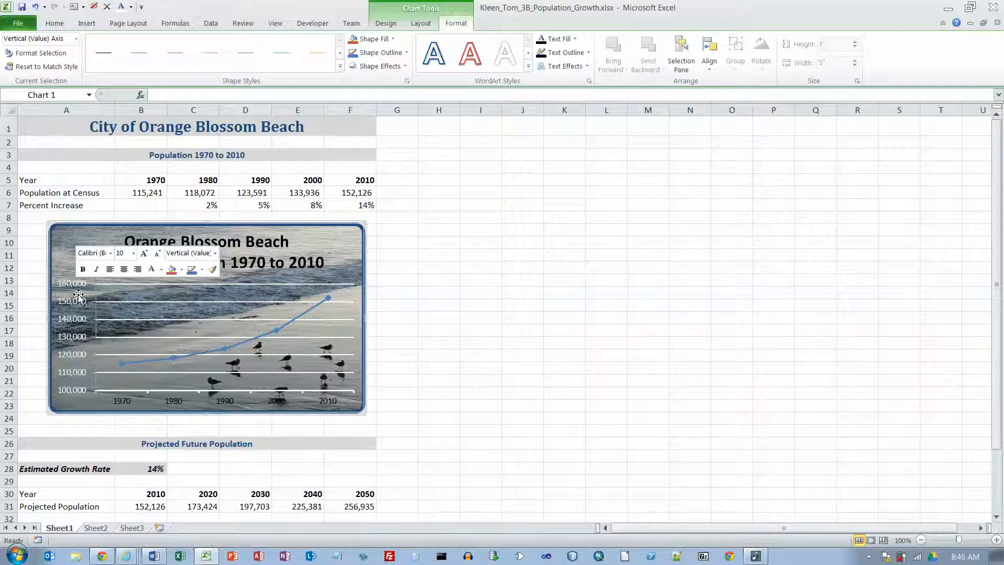
left_click(83, 269)
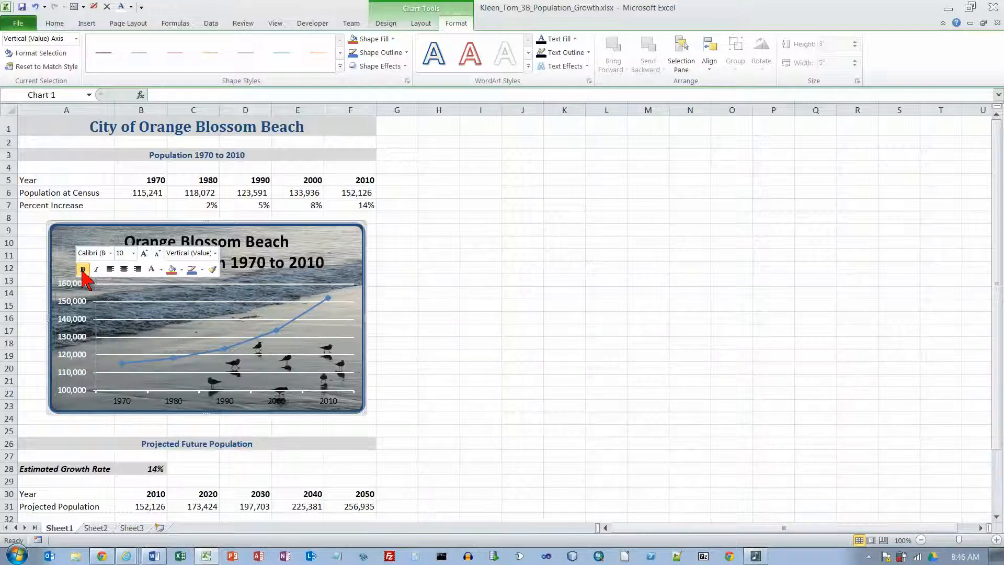
Make the year labels on the chart's horizontal axis white and bold, and deselect the chart
right_click(128, 403)
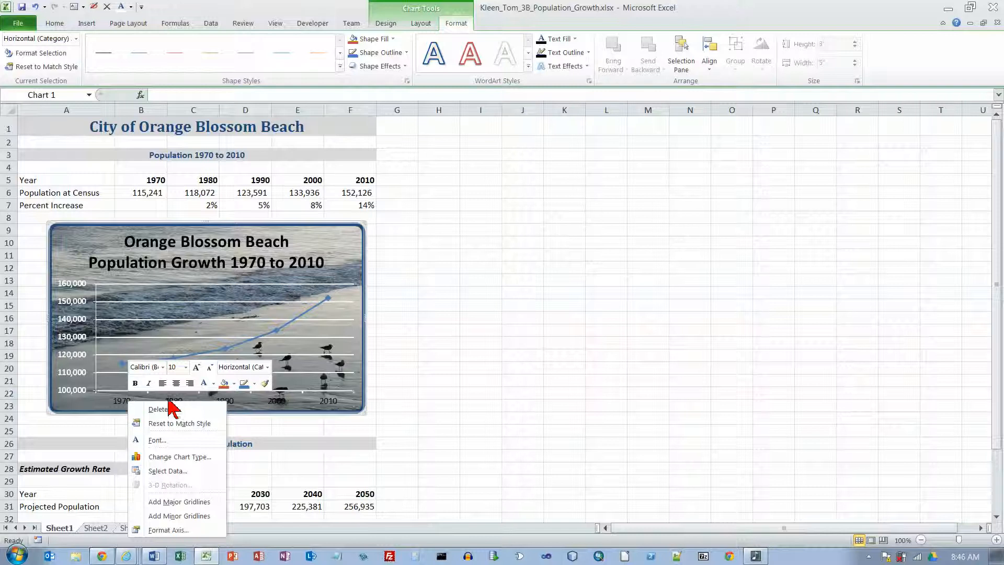
left_click(206, 385)
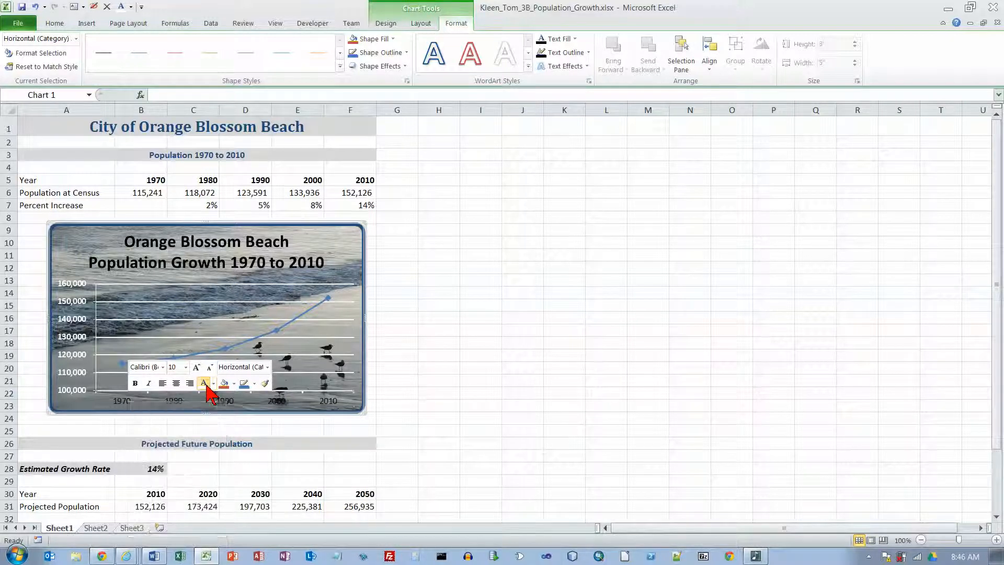
left_click(135, 384)
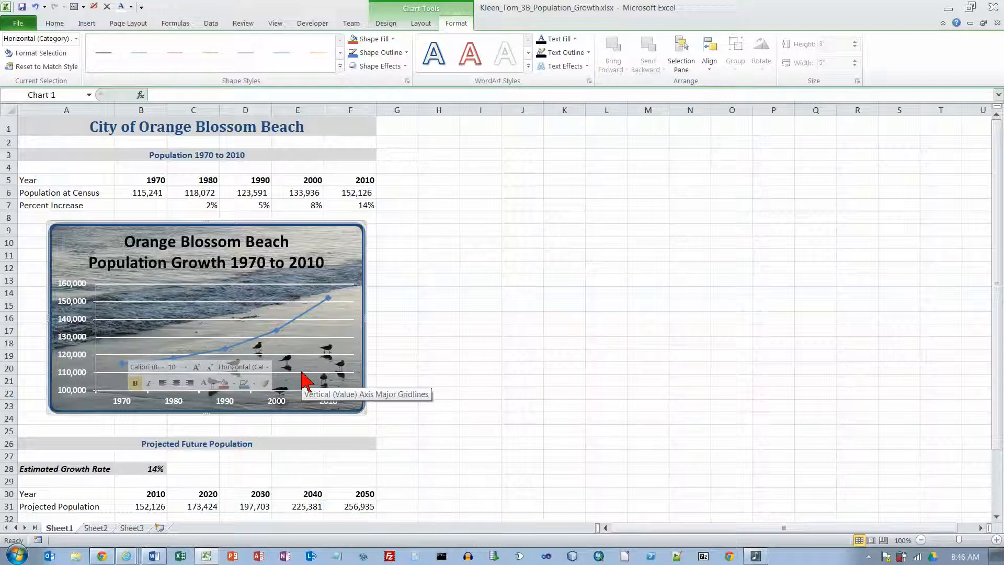
left_click(409, 308)
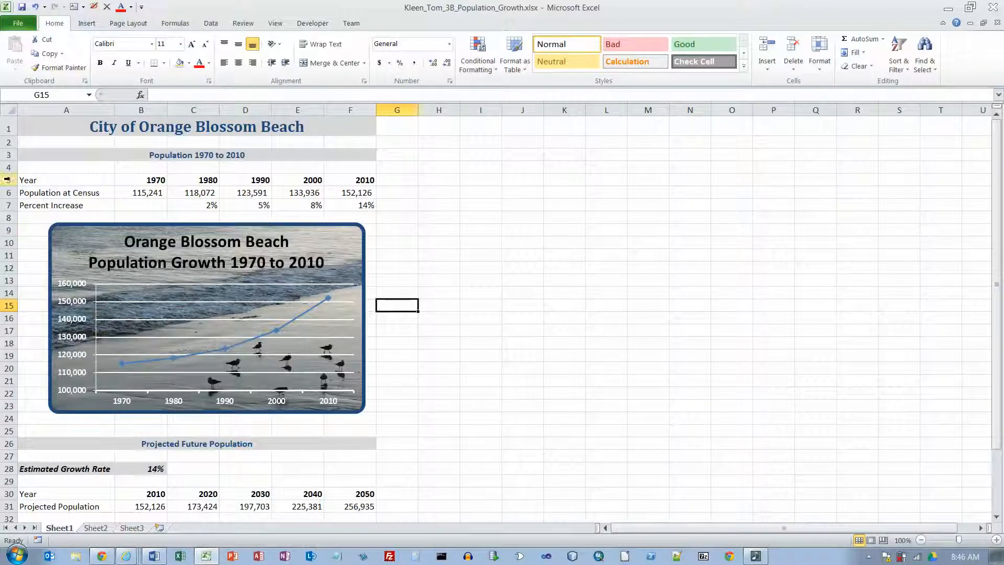
Insert the file name in the left section of the worksheet's footer, and return to cell A1 in Normal view
left_click(82, 24)
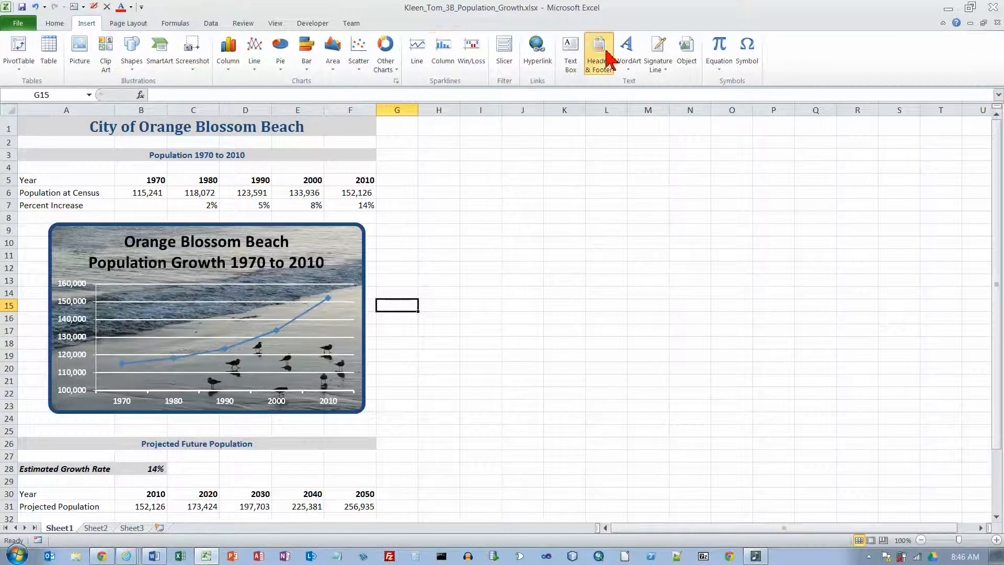
left_click(598, 55)
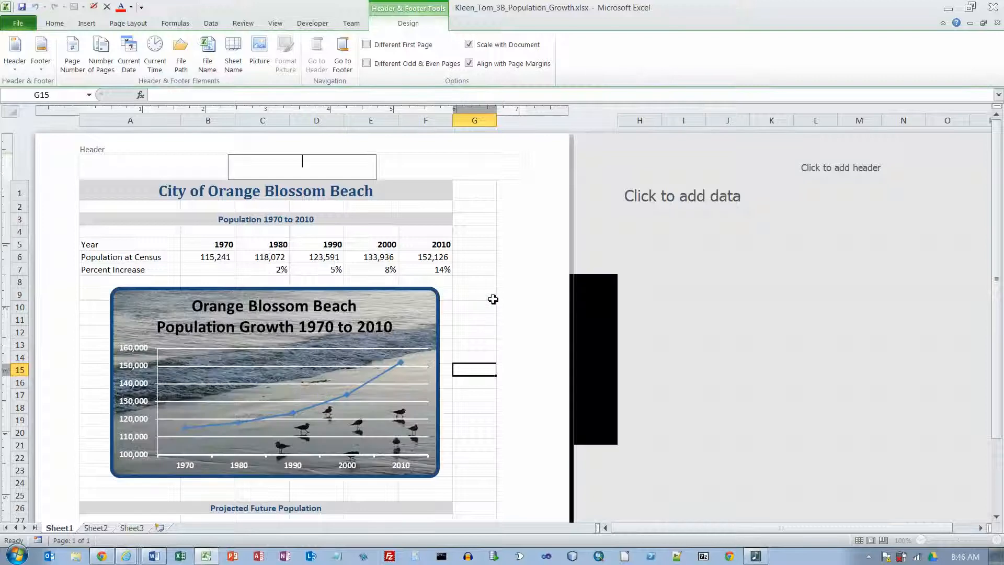
left_click(346, 48)
left_click(153, 167)
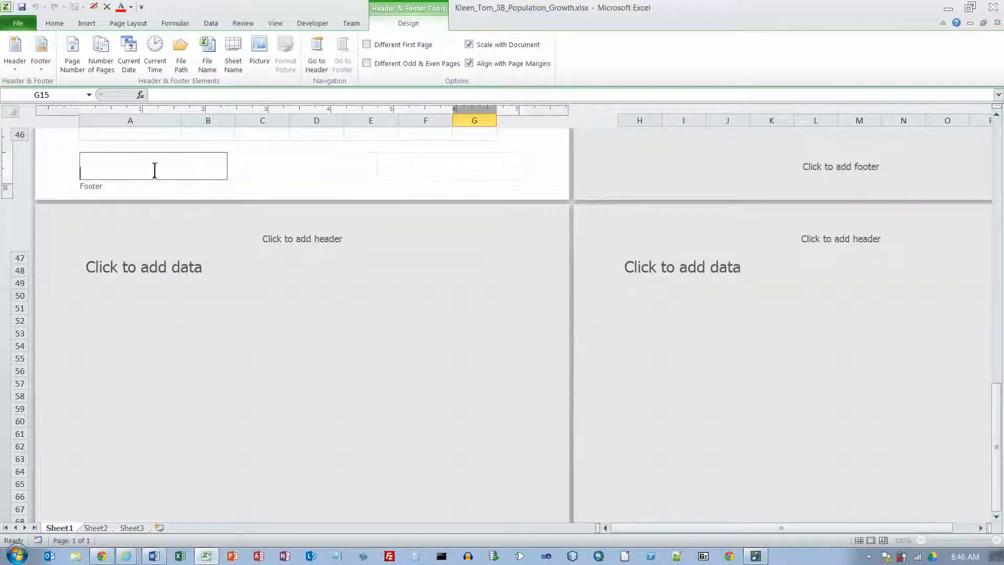
left_click(208, 54)
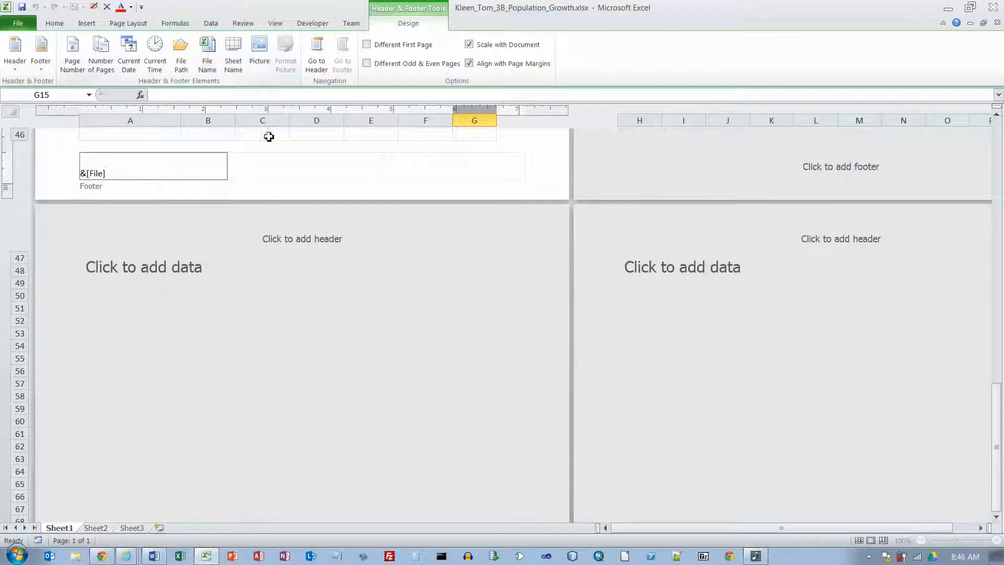
left_click(298, 137)
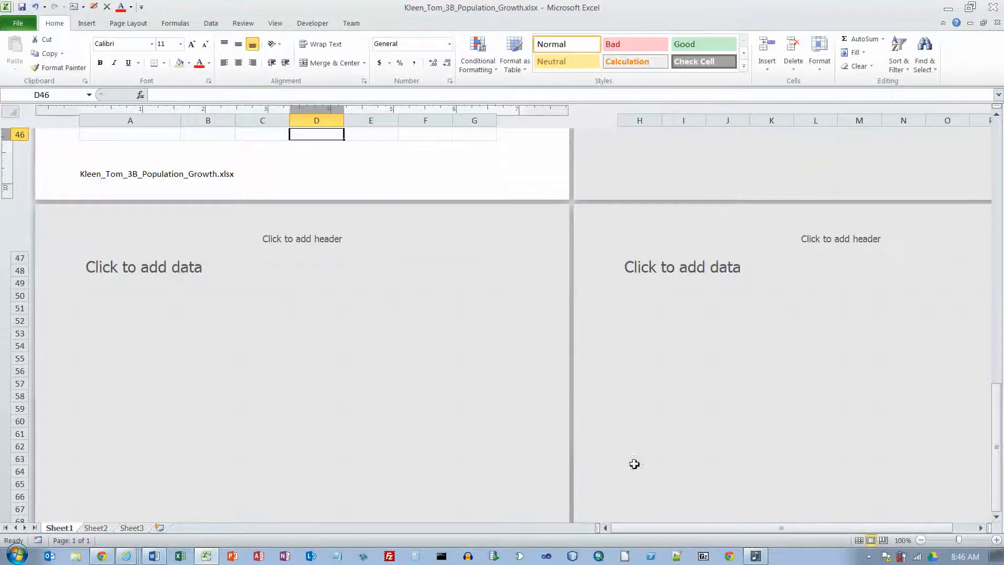
left_click(859, 540)
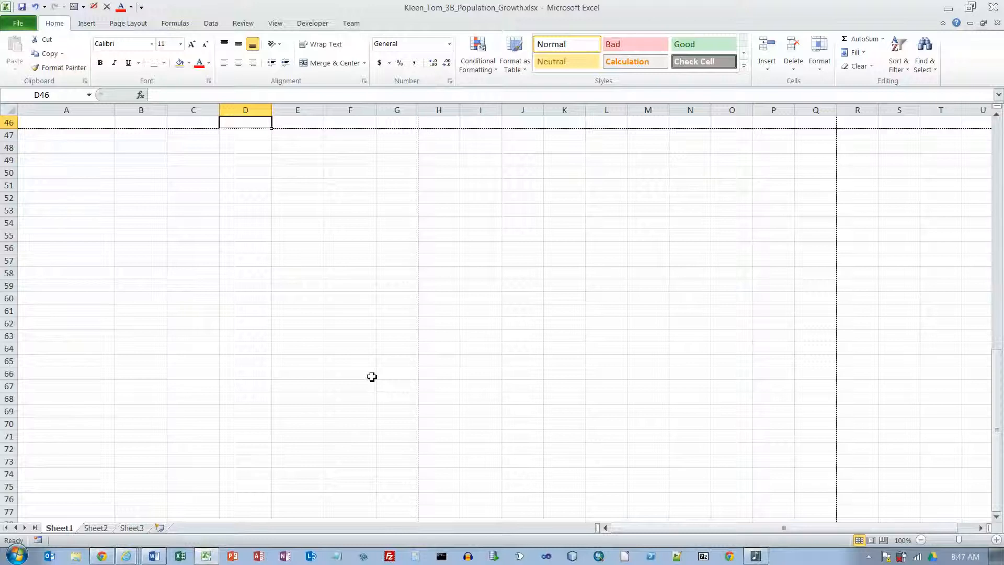
key("ctrl+Home")
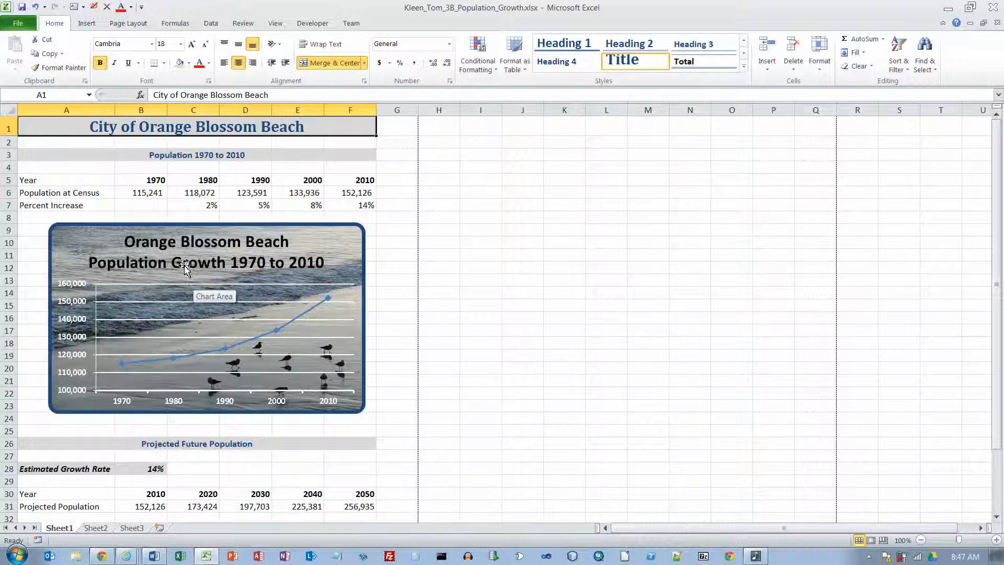
Center the population worksheet horizontally on the printed page and apply the page setup
left_click(129, 25)
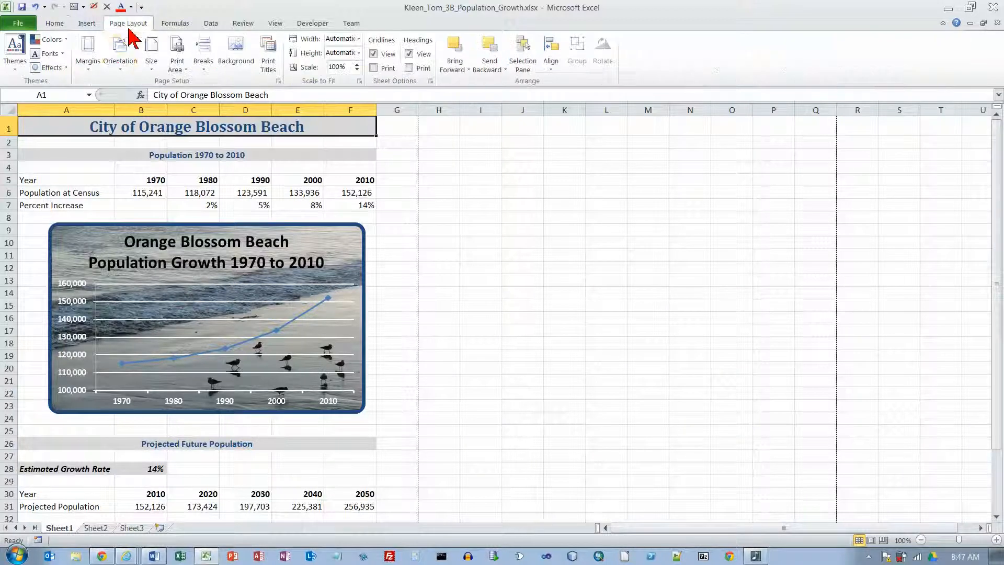
left_click(88, 57)
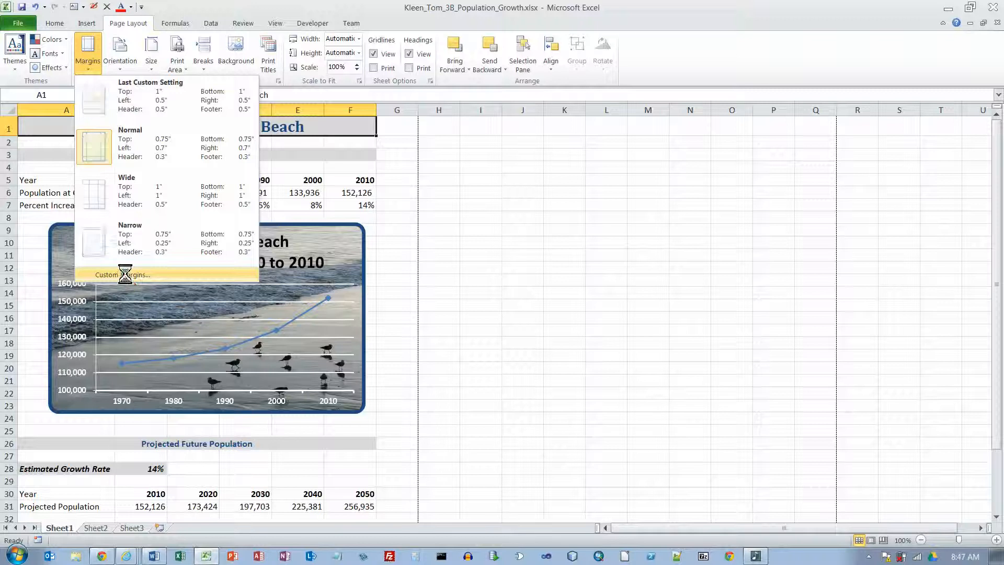
left_click(123, 274)
left_click(354, 282)
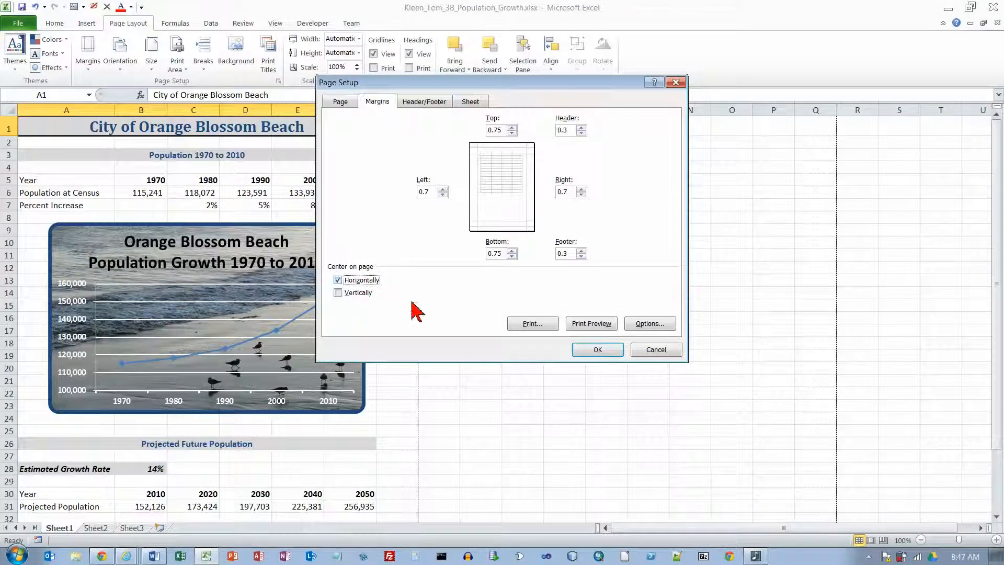
left_click(599, 349)
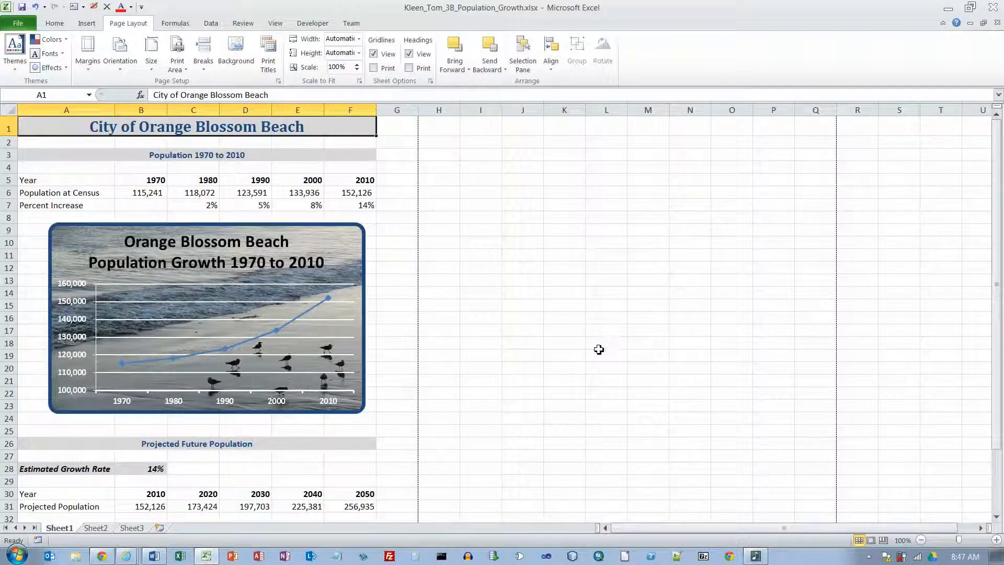
Delete the empty worksheets Sheet2 and Sheet3 together from the workbook
left_click(105, 529)
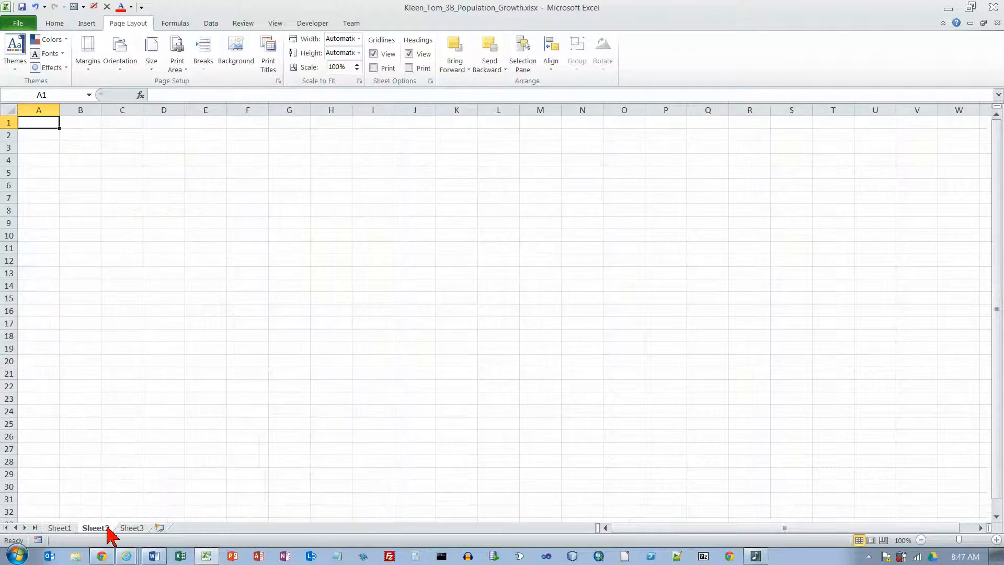
left_click(129, 528, "shift")
right_click(128, 528)
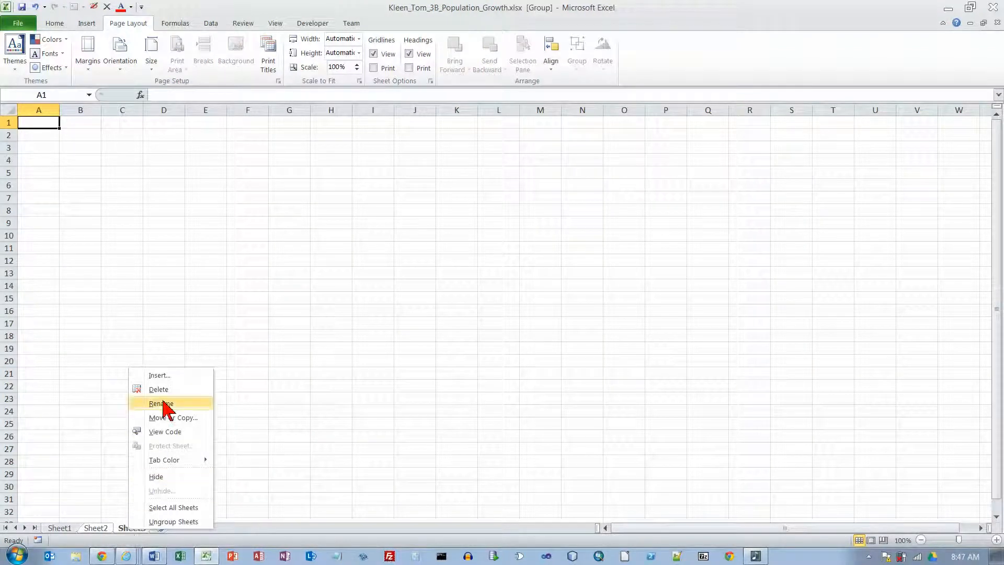
left_click(160, 391)
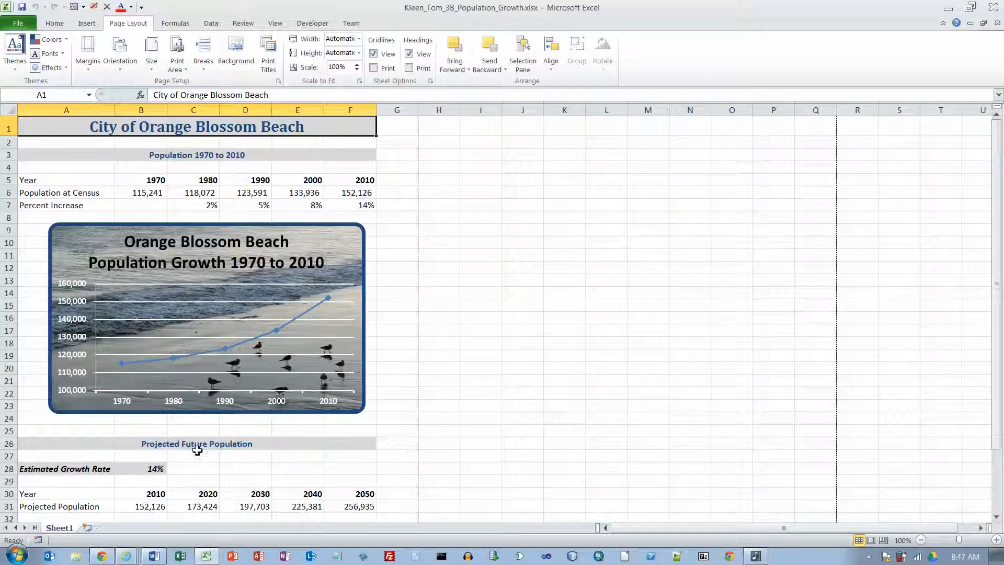